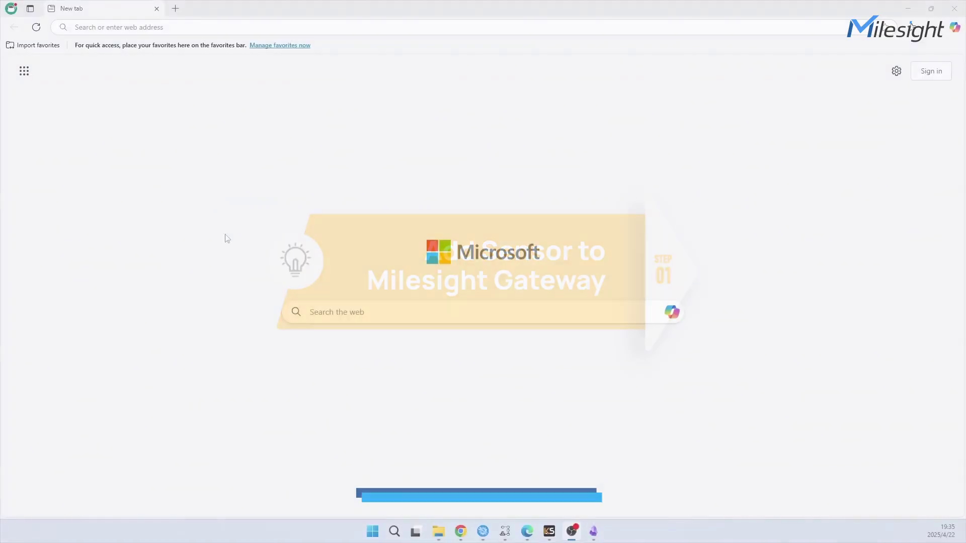
Open the gateway at 192.168.45.166 and sign in with the admin account
left_click(170, 27)
type("192.168.45.166")
key("Return")
left_click(491, 271)
type("admin")
left_click(473, 308)
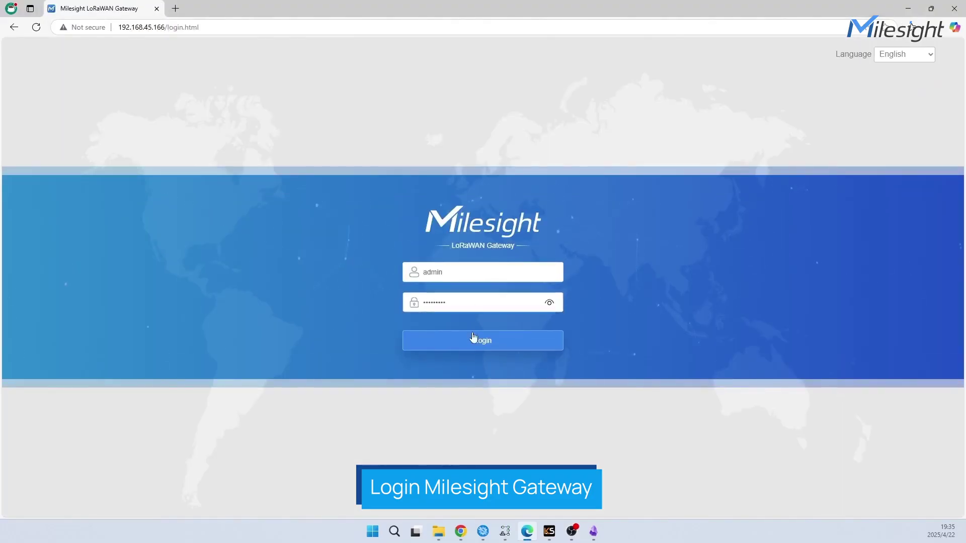
left_click(473, 341)
Start a new network-server device named UC300 with description test, pasting its device EUI
left_click(90, 147)
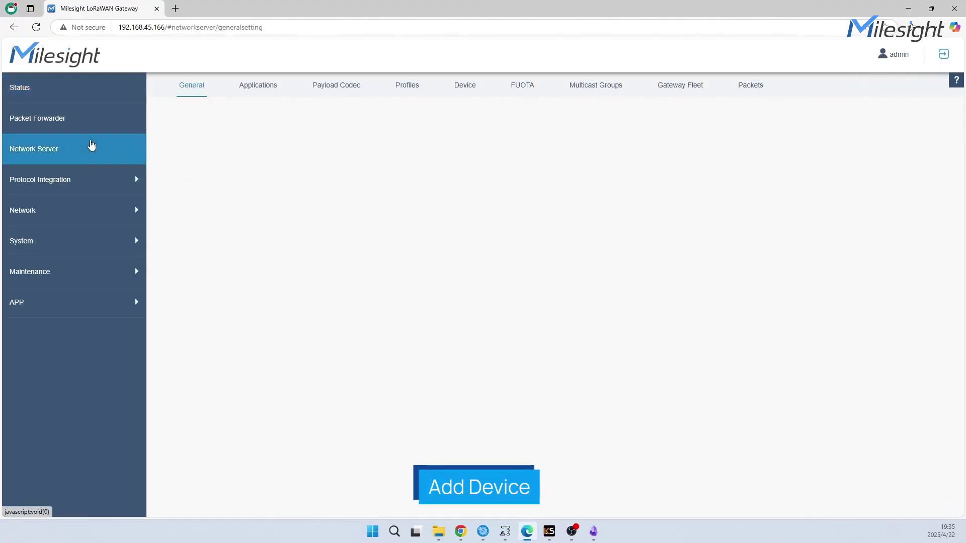
left_click(466, 91)
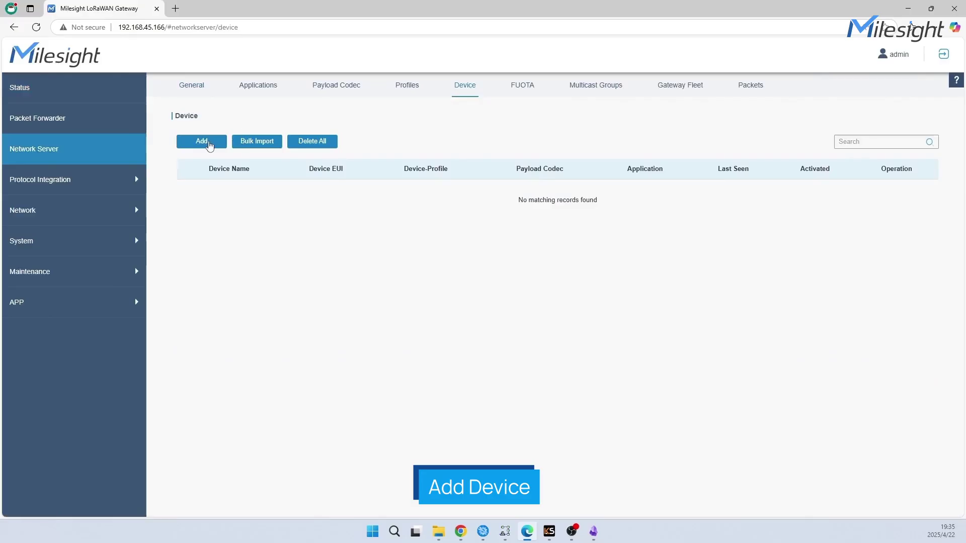
left_click(204, 142)
type("UC300")
type("test")
type("24E124445E313075")
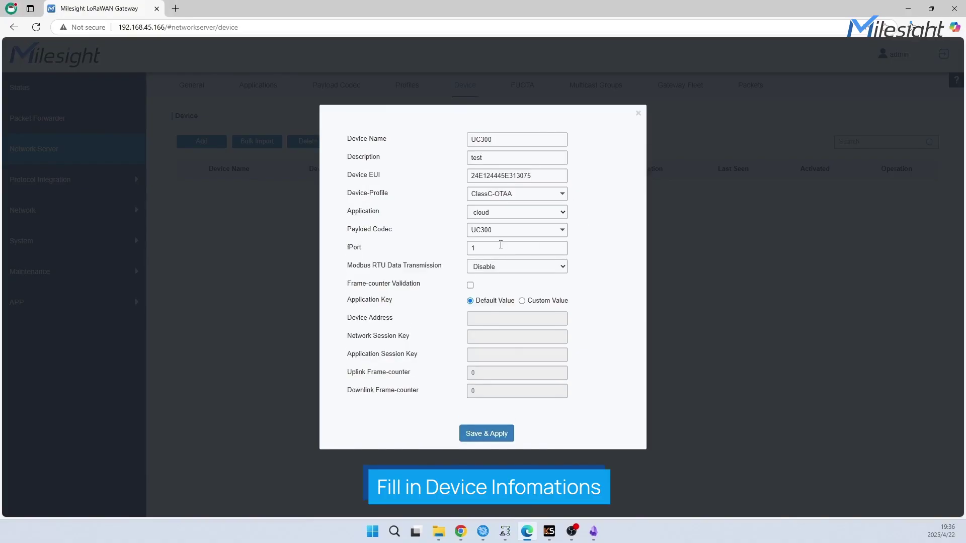
Save the UC300 device, refresh the packet log every 5s, and inspect an UpUnc packet
left_click(493, 436)
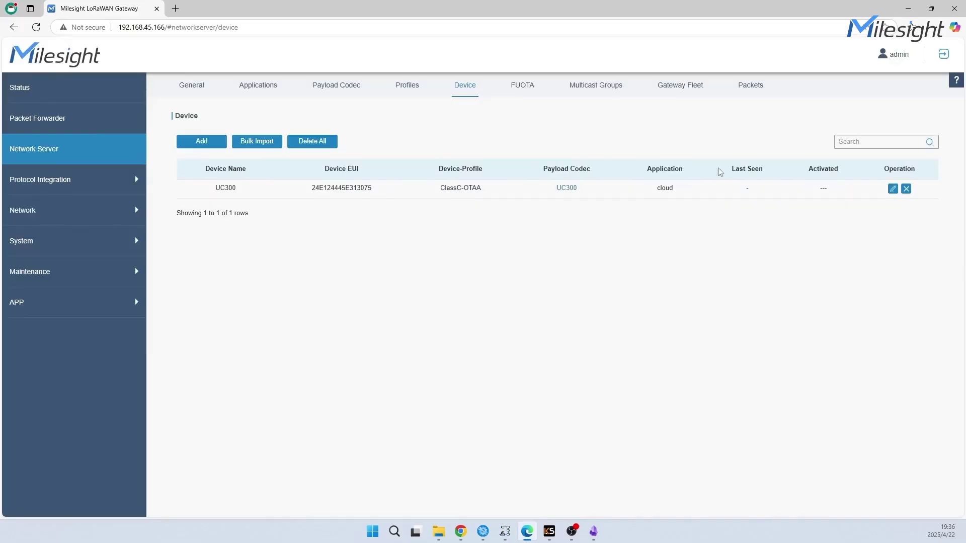
left_click(751, 85)
left_click(850, 500)
left_click(835, 438)
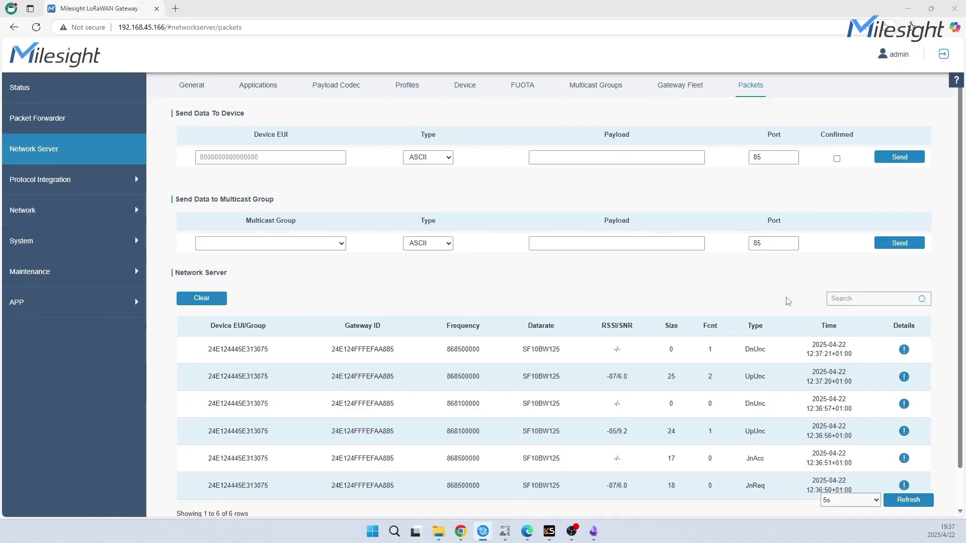
left_click(904, 377)
scroll(562, 296, "down", 8)
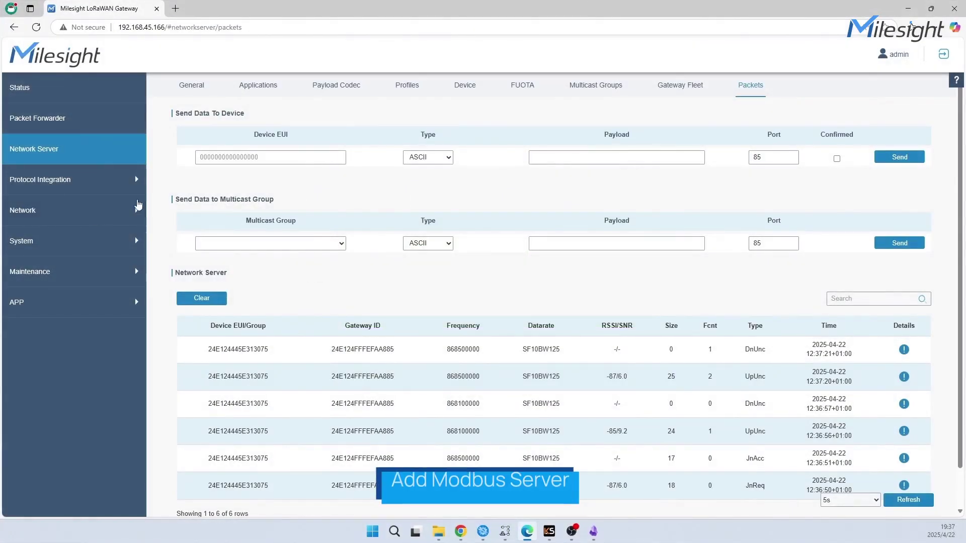
Create Modbus server server1 on port 7001 with ID 1
left_click(90, 182)
left_click(78, 230)
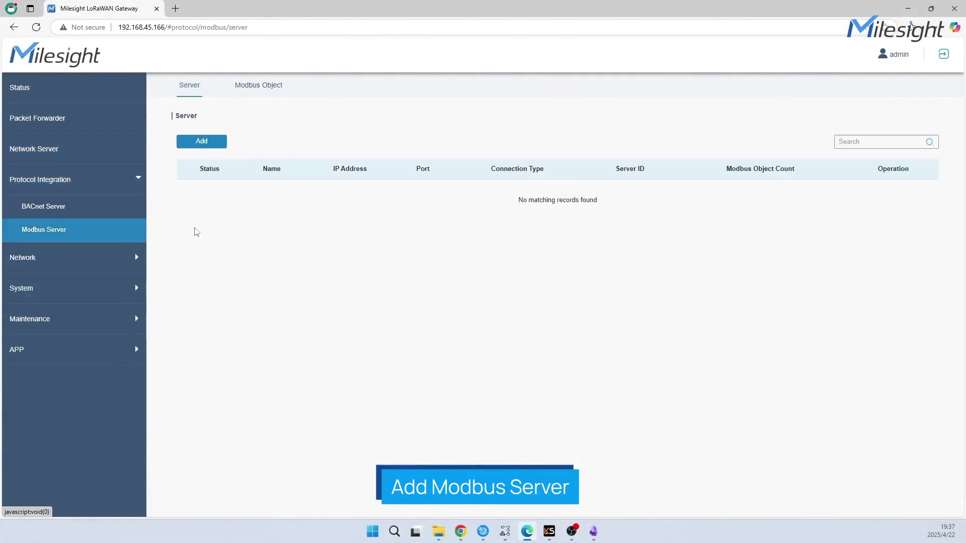
left_click(200, 143)
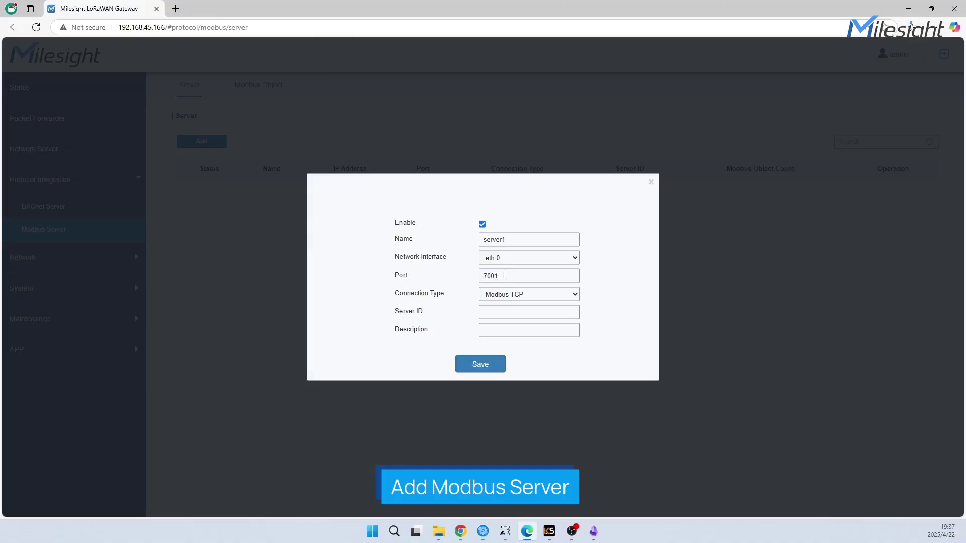
type("1")
left_click(487, 366)
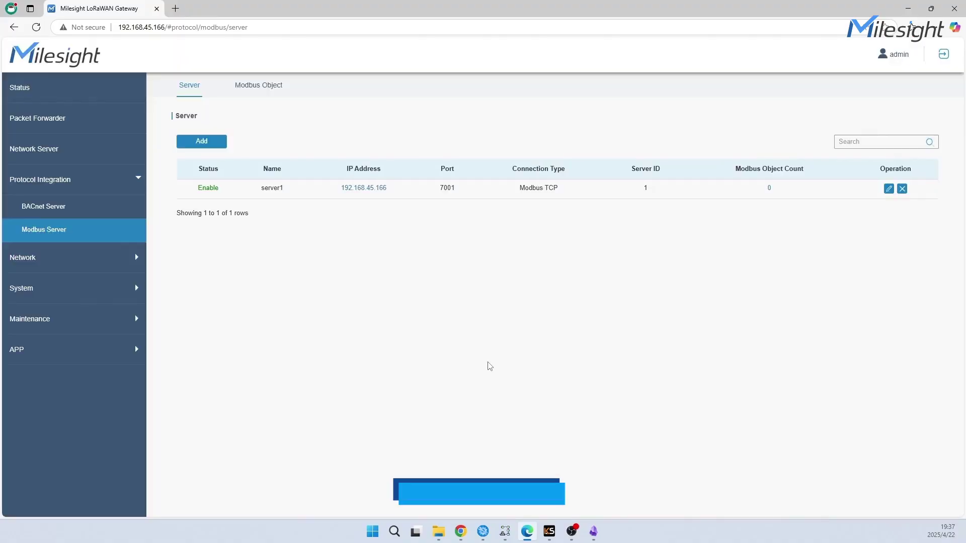
Map UC300's gpio_input_1 as a Modbus Discrete Input object and view its present value
left_click(258, 86)
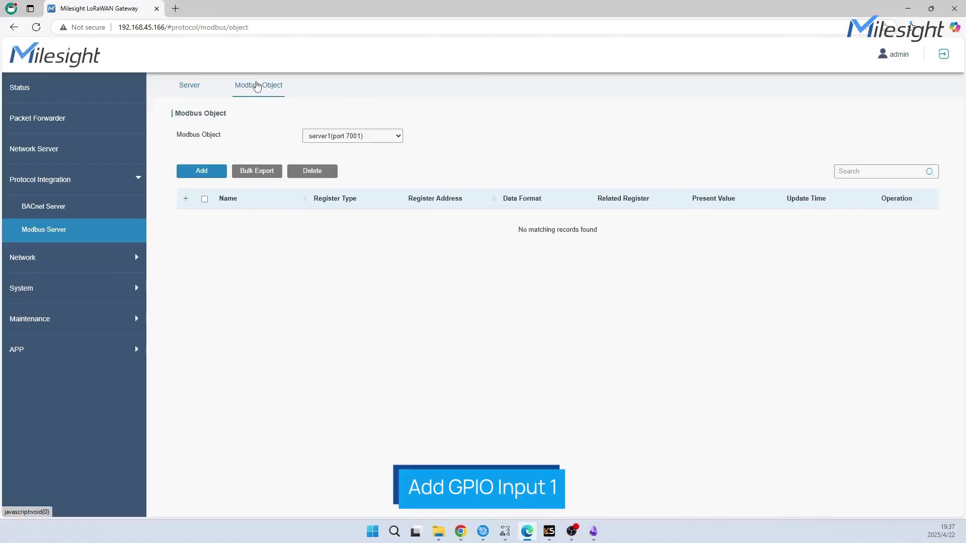
left_click(201, 171)
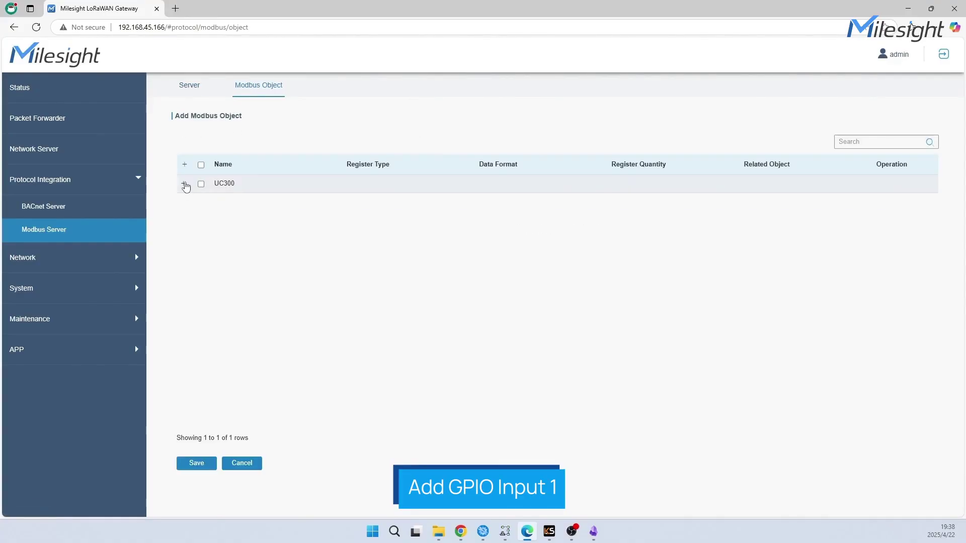
left_click(185, 184)
scroll(297, 227, "down", 6)
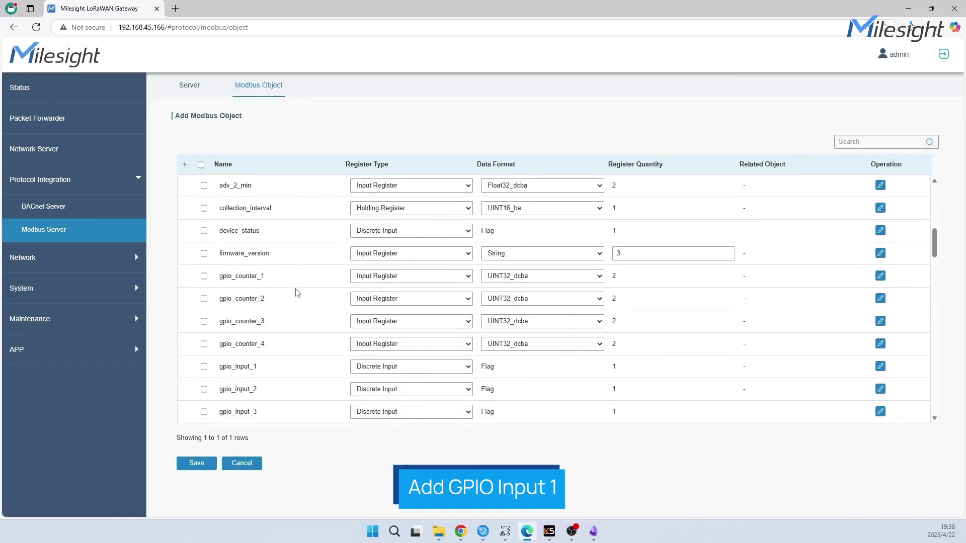
left_click(203, 273)
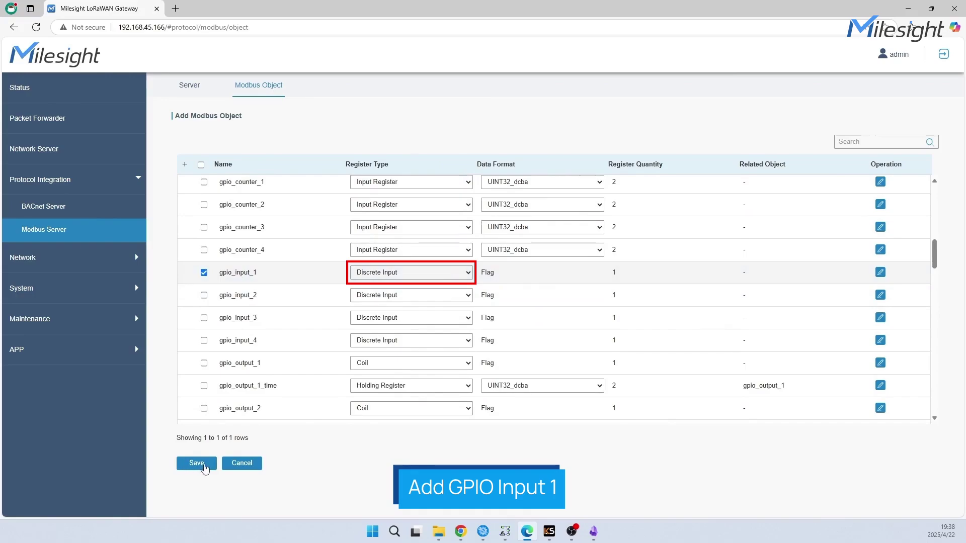
left_click(197, 464)
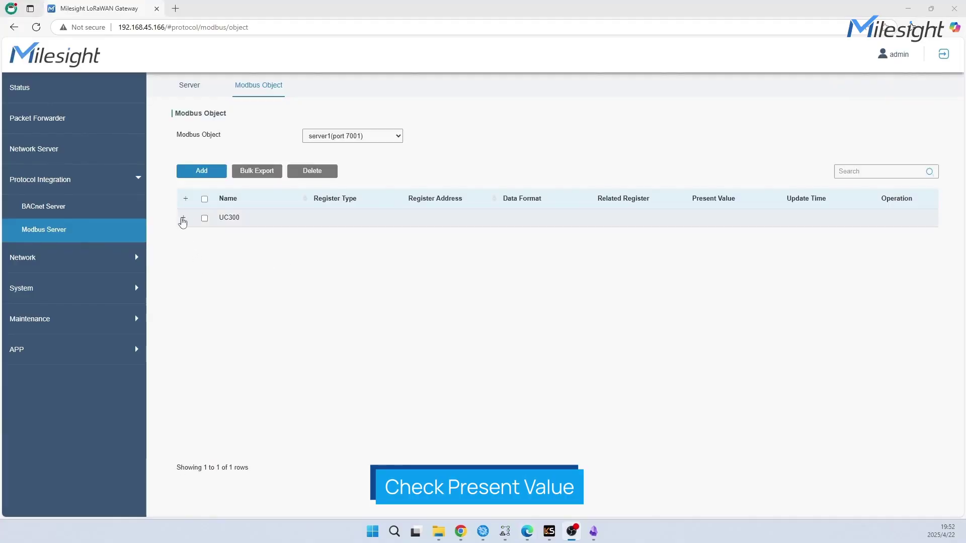
left_click(184, 219)
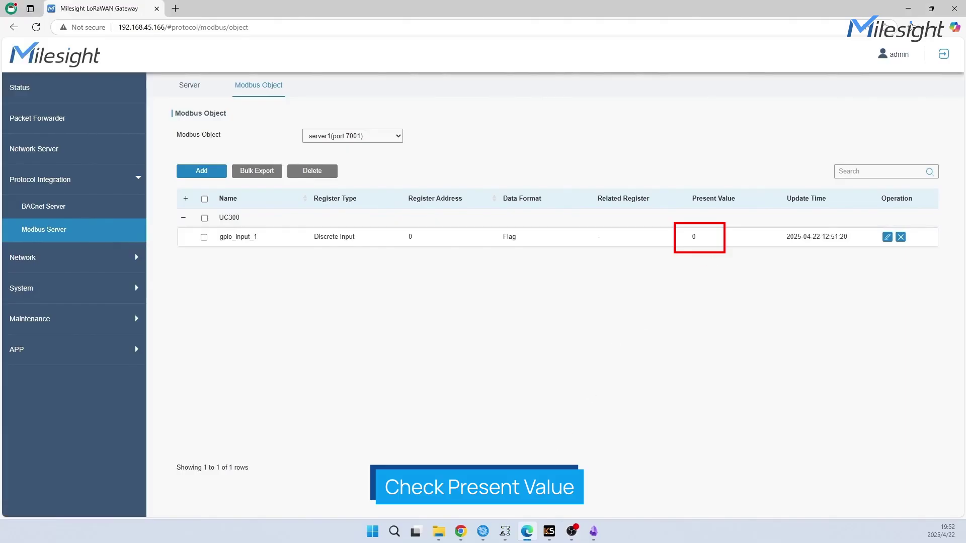
Connect Modbus Doctor over TCP/IP to the gateway's Modbus server at 192.168.45.166:7001
left_click(548, 534)
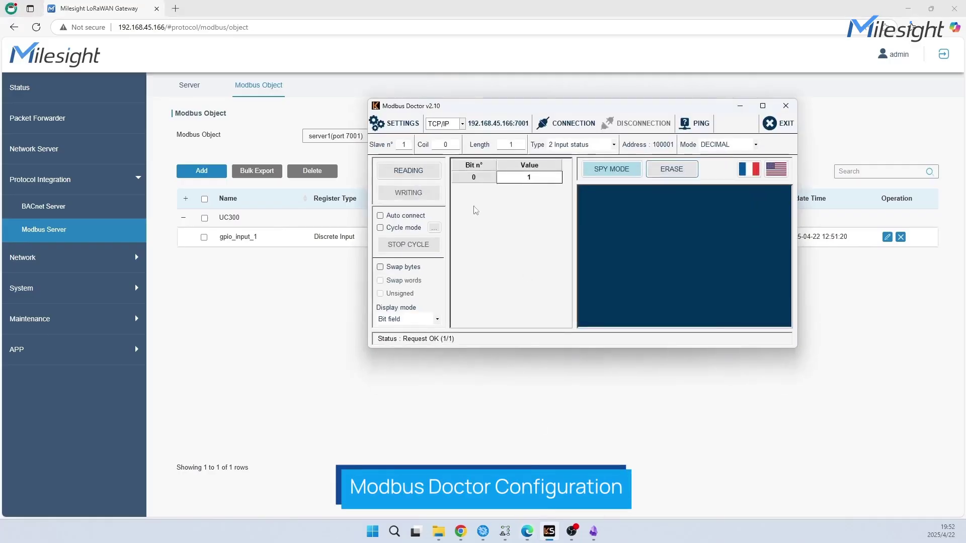
left_click(406, 130)
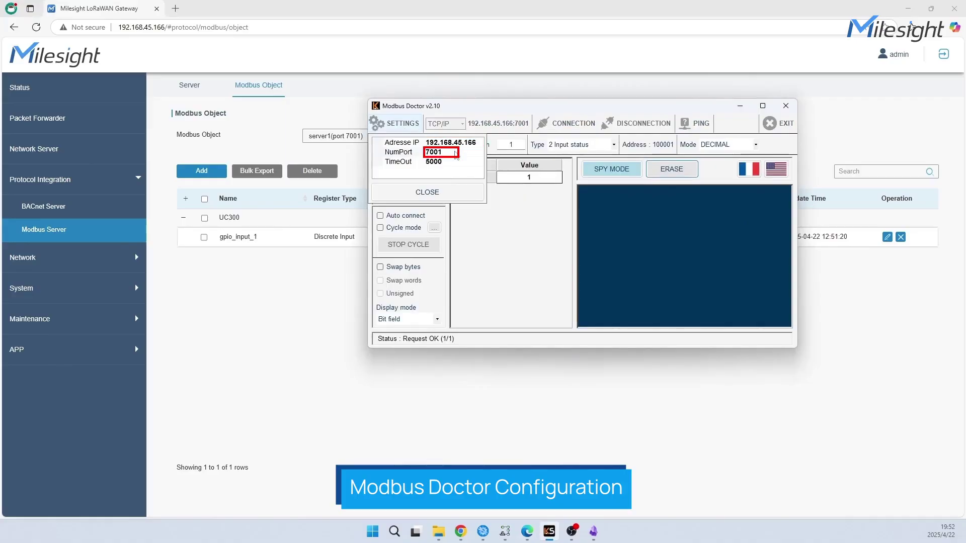
left_click(458, 189)
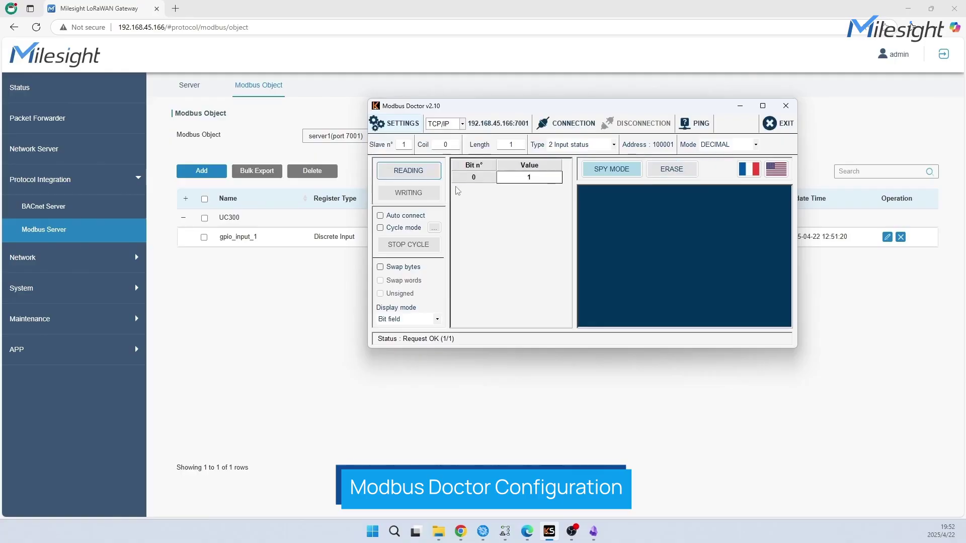
left_click(462, 124)
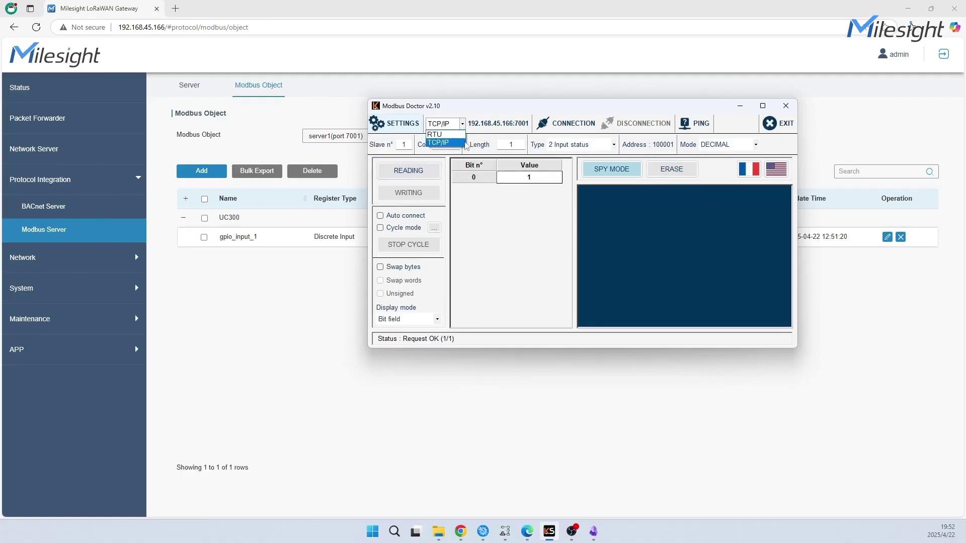
left_click(457, 143)
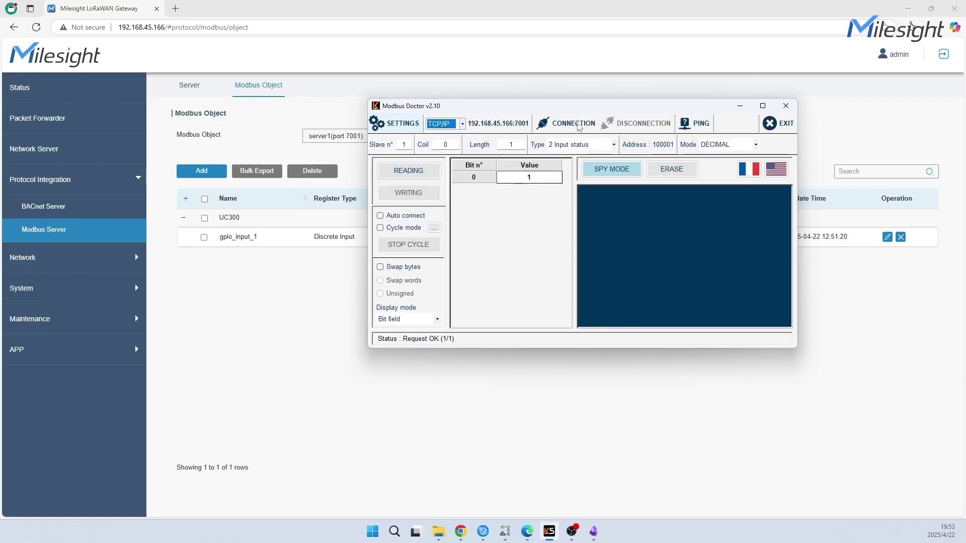
left_click(580, 127)
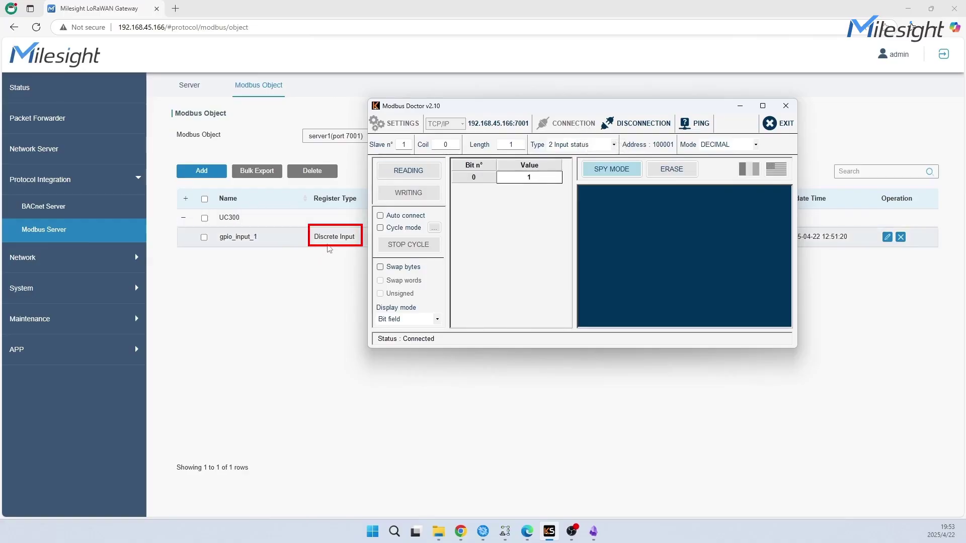
Read input status at 100001 as 0, then minimize Modbus Doctor
left_click(615, 145)
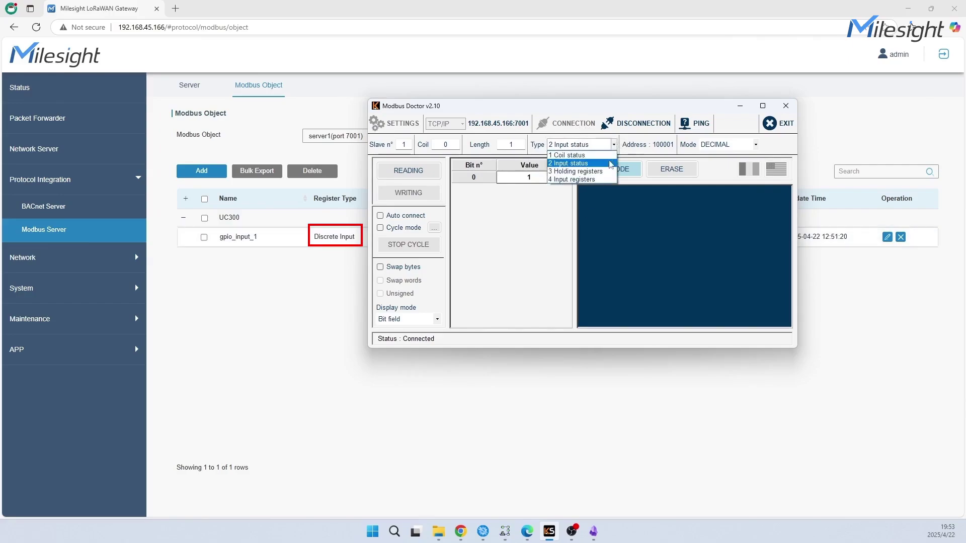
left_click(610, 164)
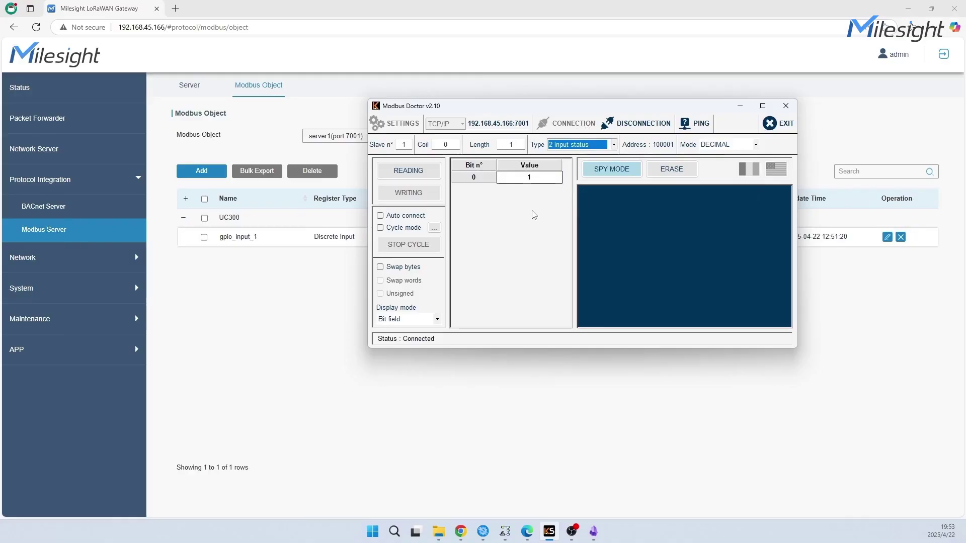
left_click(421, 177)
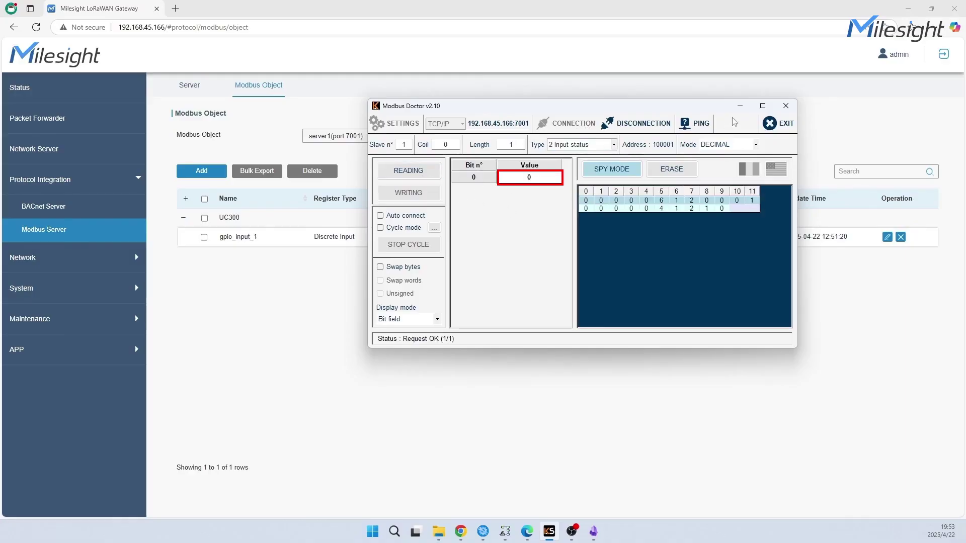
left_click(740, 107)
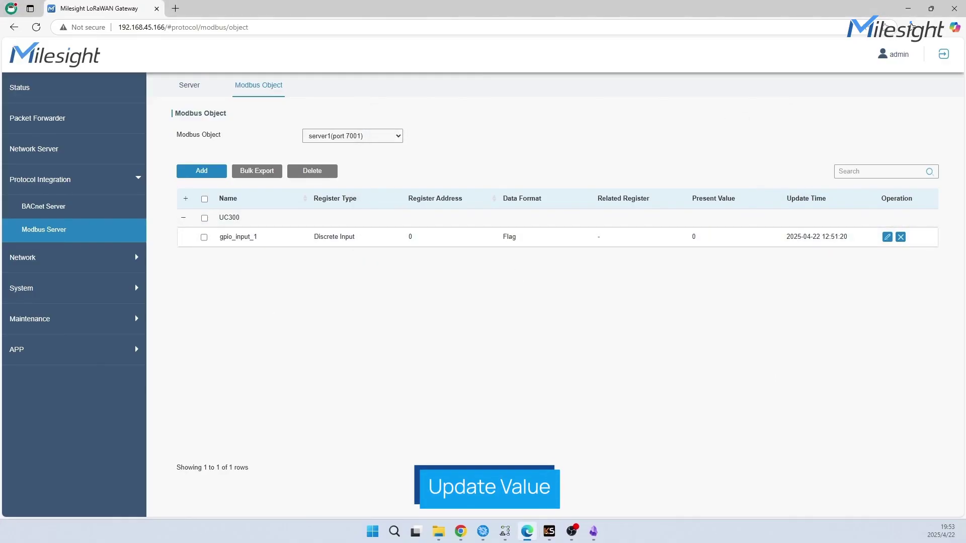
Fetch DI_1 status in ToolBox, showing High, and return to the gateway's network server
key("alt+Tab")
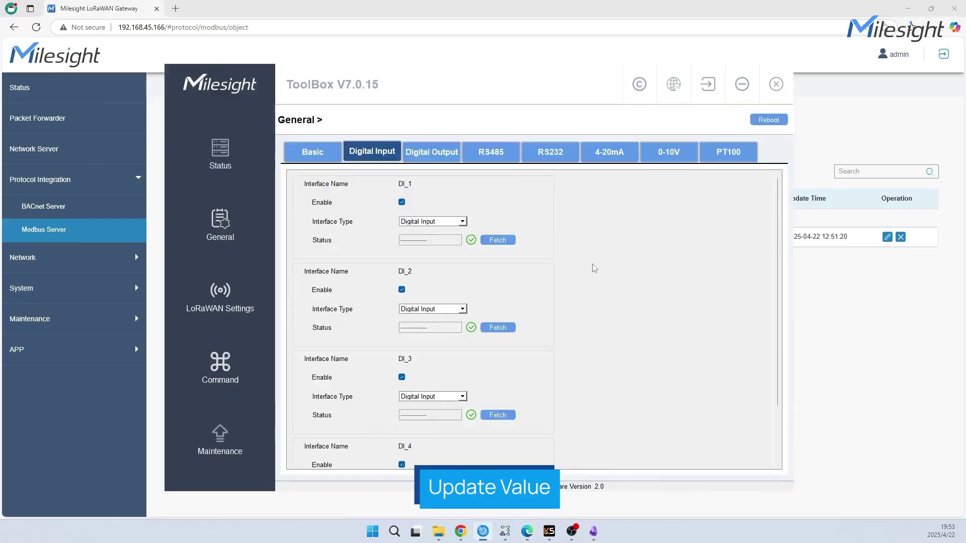
left_click(493, 244)
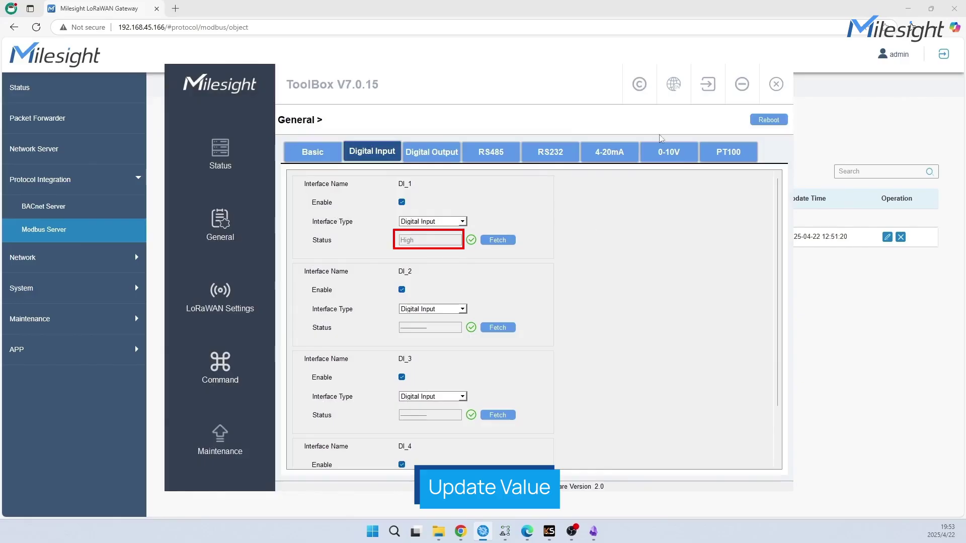
left_click(741, 84)
left_click(103, 151)
Inspect the newest UC300 uplink's details JSON in the packet log
left_click(759, 93)
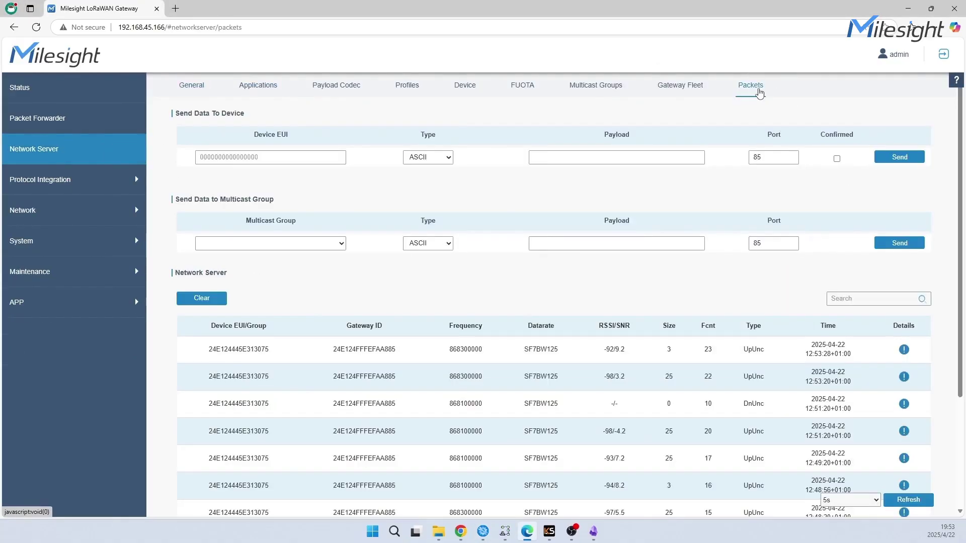
left_click(904, 350)
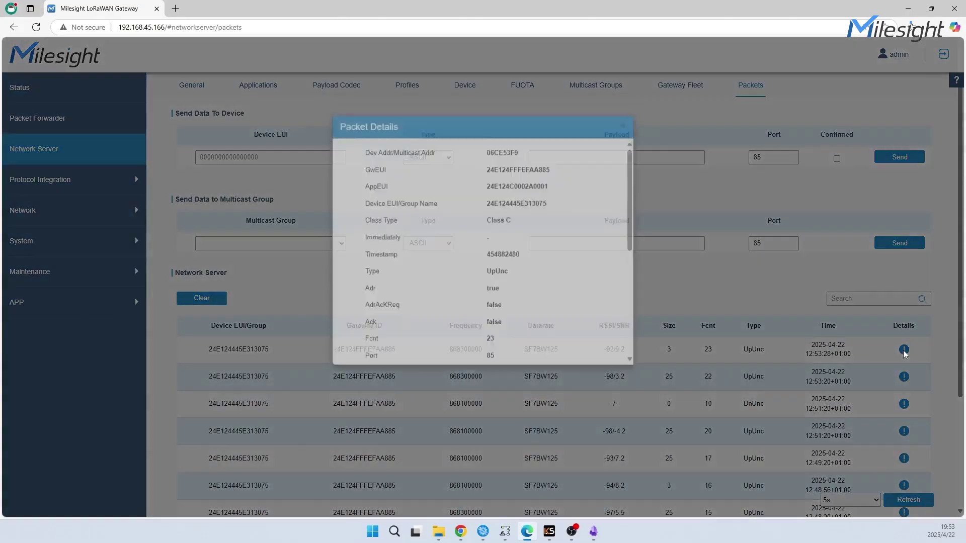
scroll(544, 316, "down", 6)
scroll(544, 352, "down", 1)
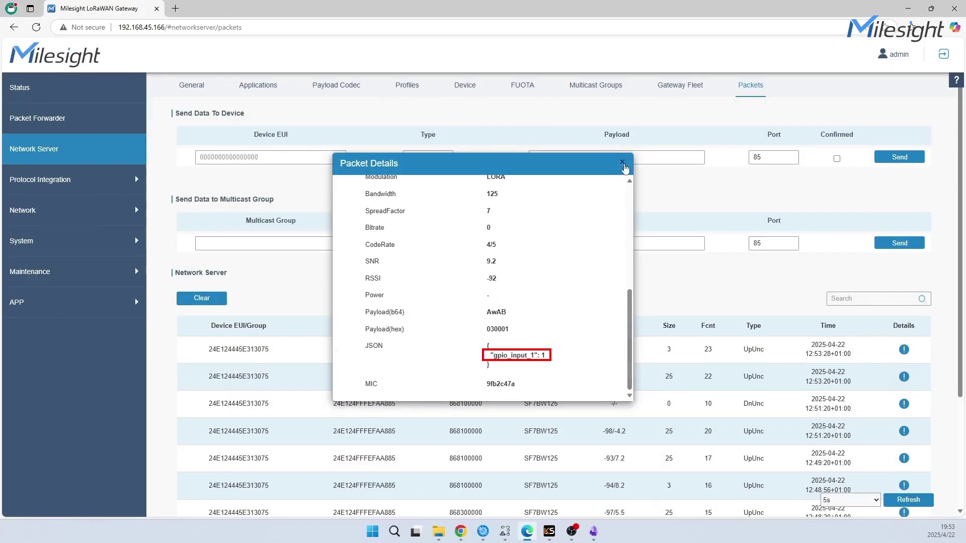
left_click(622, 162)
Confirm gpio_input_1 reads 1 in the Modbus object table and in Modbus Doctor
left_click(82, 190)
left_click(85, 237)
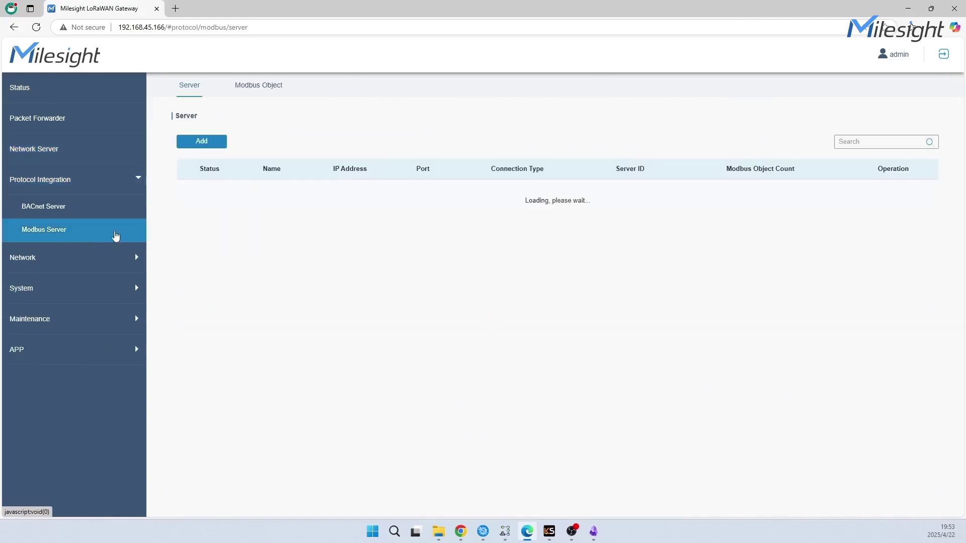
left_click(274, 88)
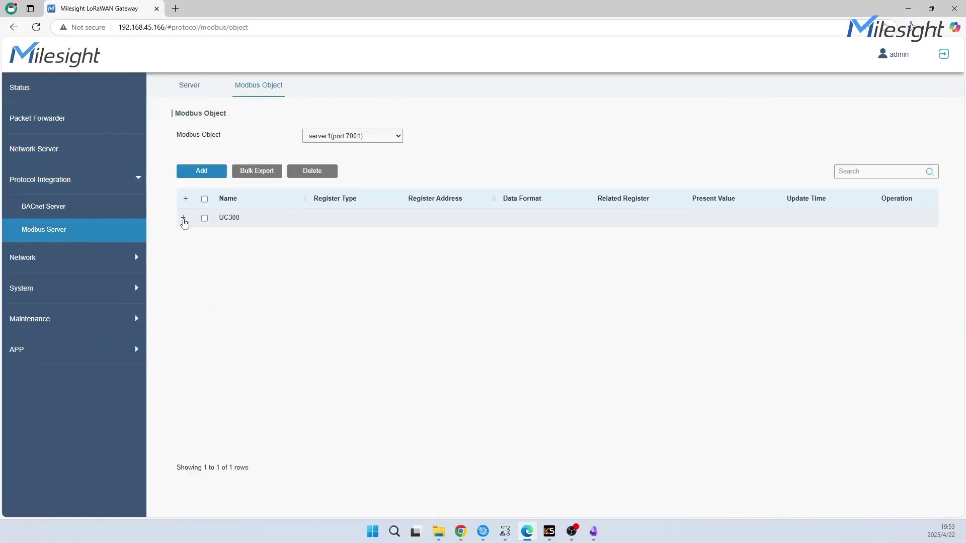
left_click(183, 217)
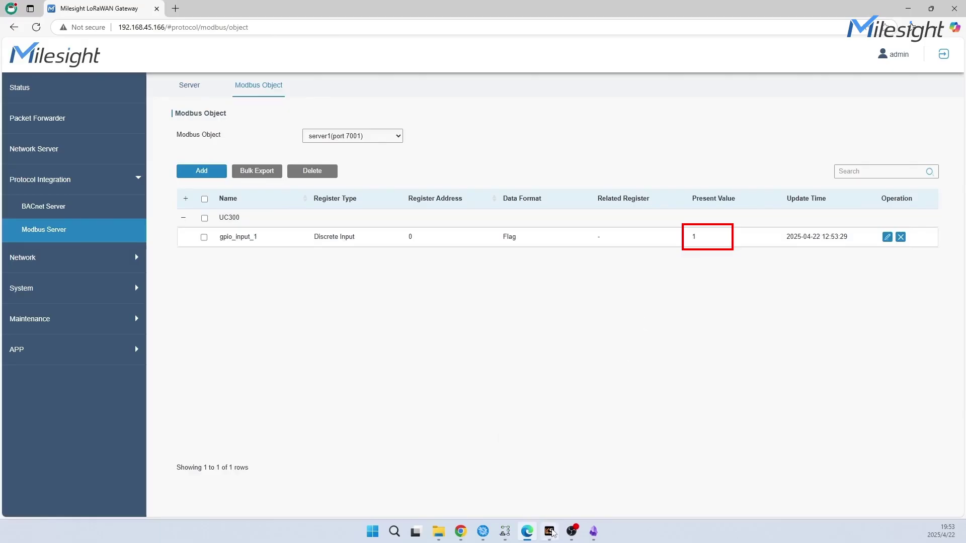
left_click(549, 531)
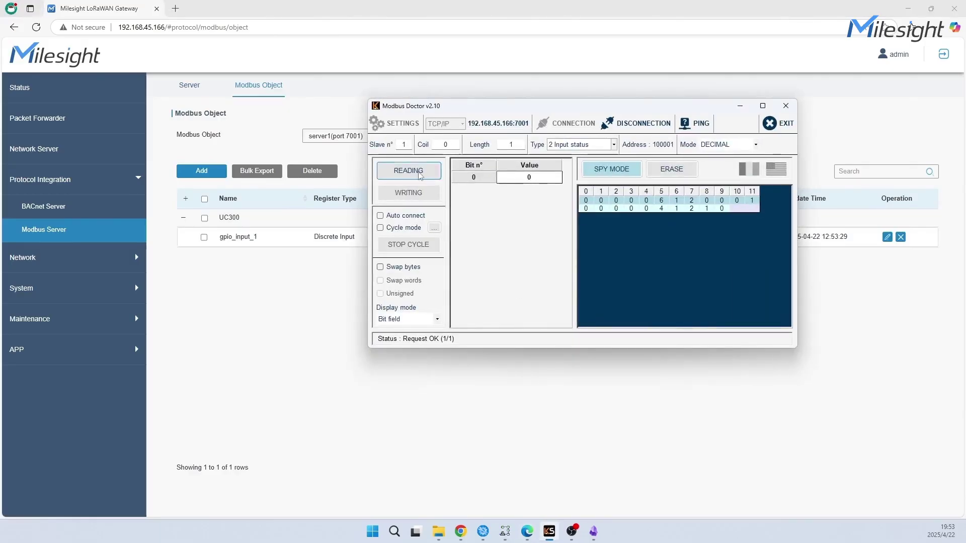
left_click(419, 172)
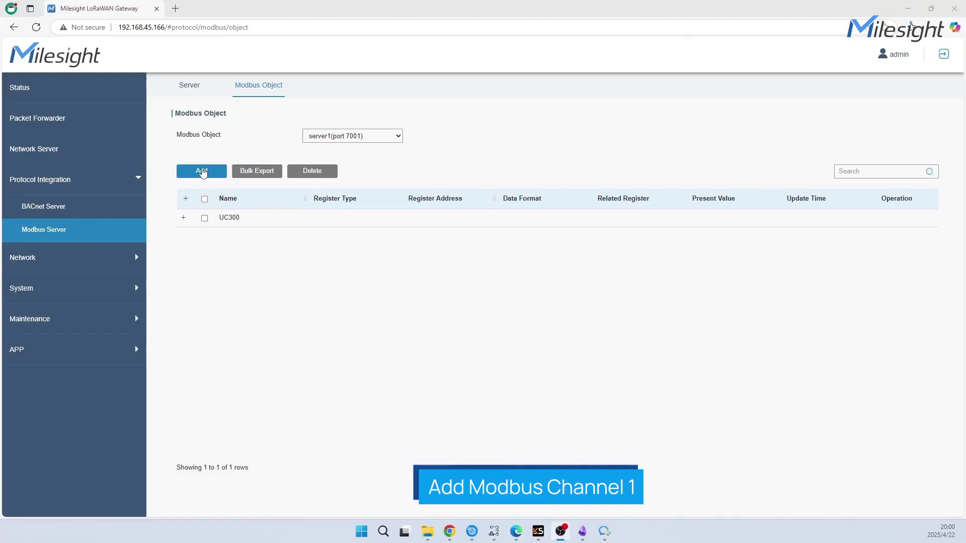
Add UC300's modbus_chn_1 as a Modbus object with INT16_ab data format
left_click(203, 171)
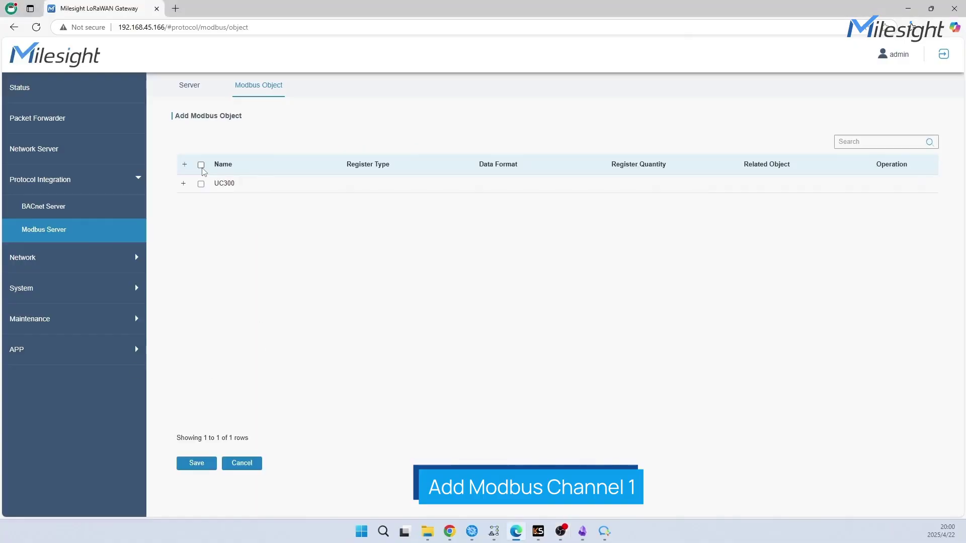
left_click(184, 184)
scroll(261, 307, "down", 10)
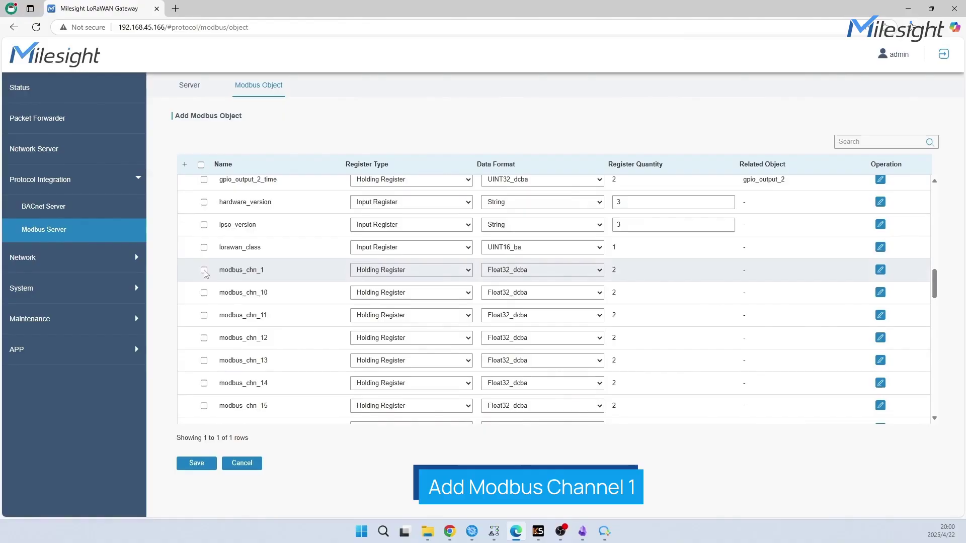
left_click(204, 270)
left_click(572, 272)
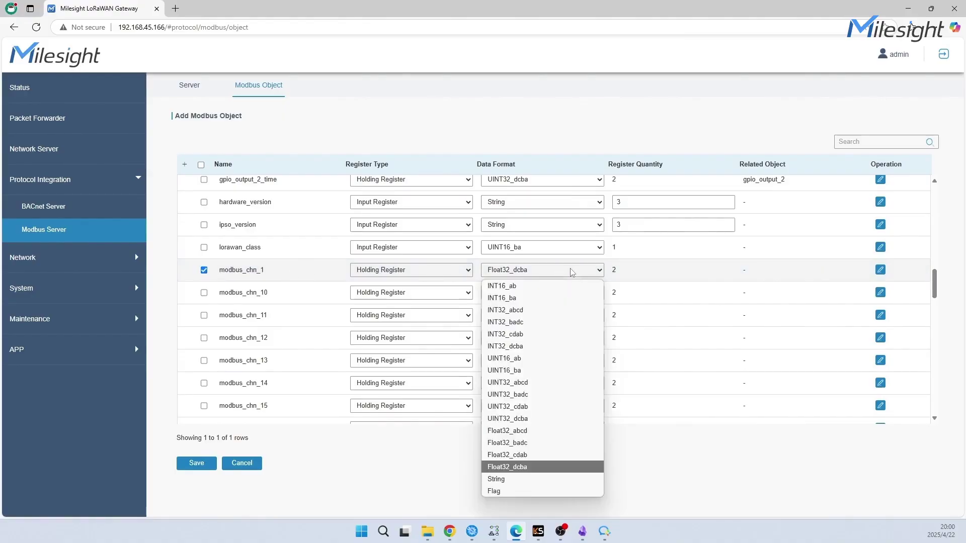
left_click(565, 282)
scroll(556, 235, "down", 1)
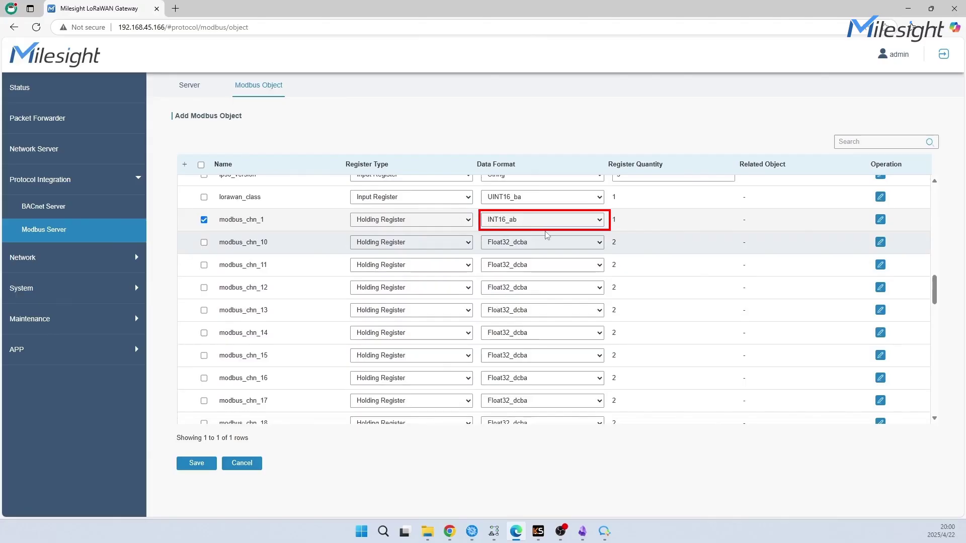
left_click(197, 464)
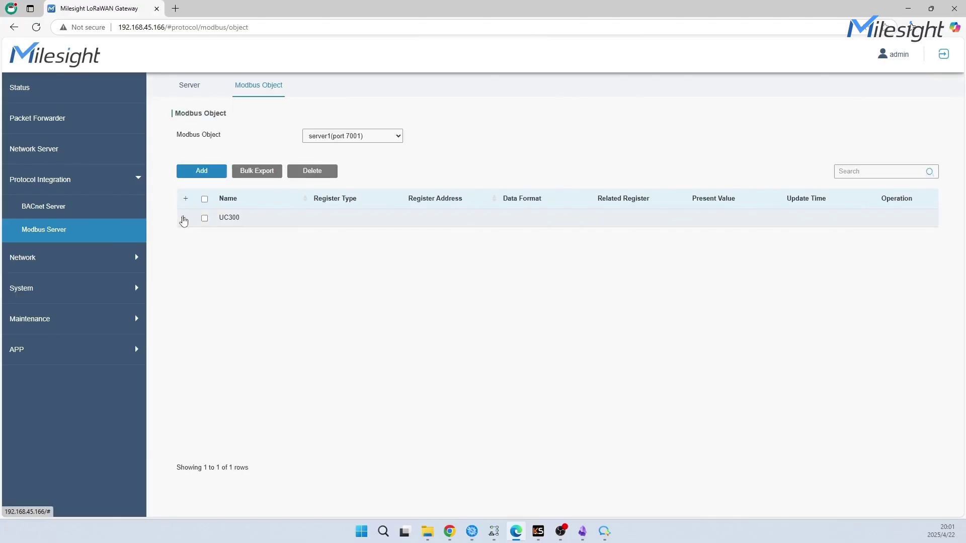
left_click(184, 219)
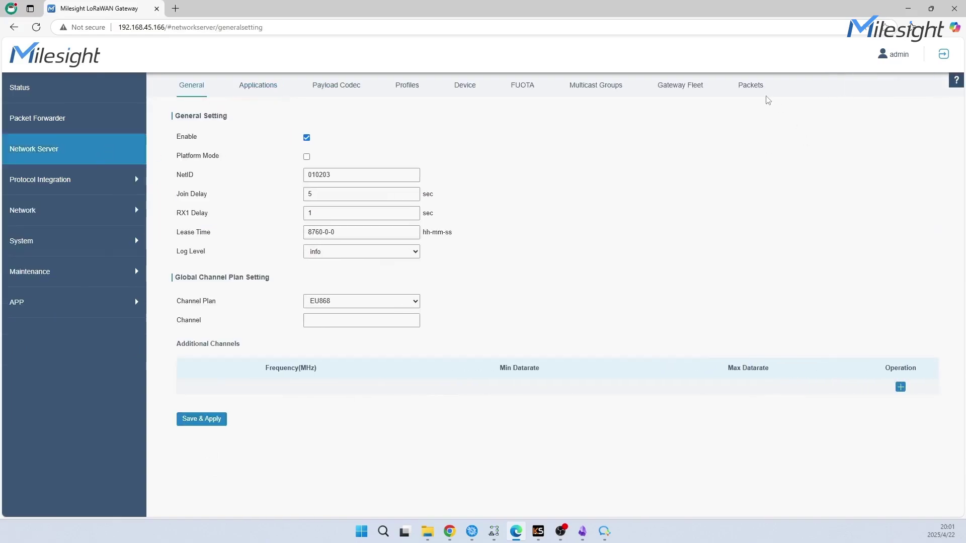
Check a recent uplink's details, then return to the Modbus object list
left_click(750, 85)
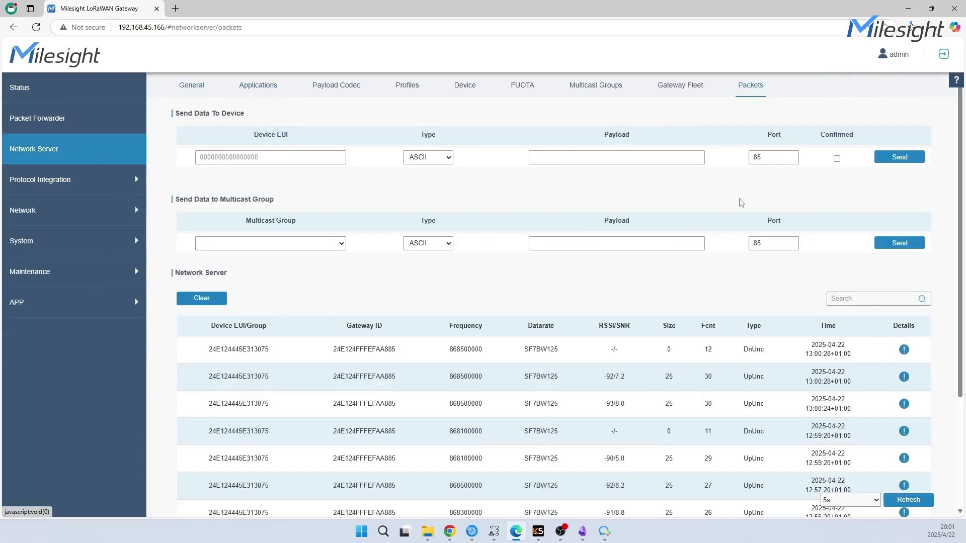
left_click(904, 376)
scroll(568, 277, "down", 5)
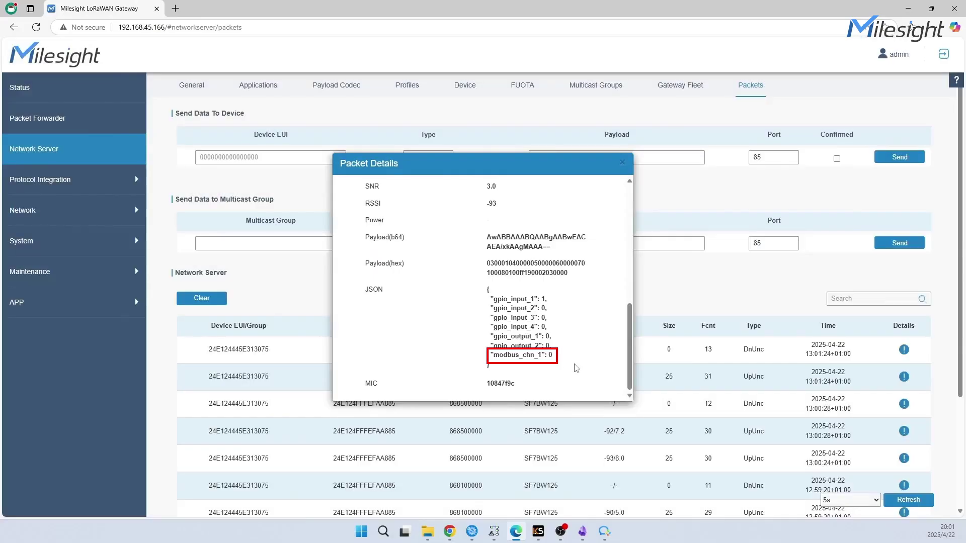
left_click(622, 162)
left_click(40, 180)
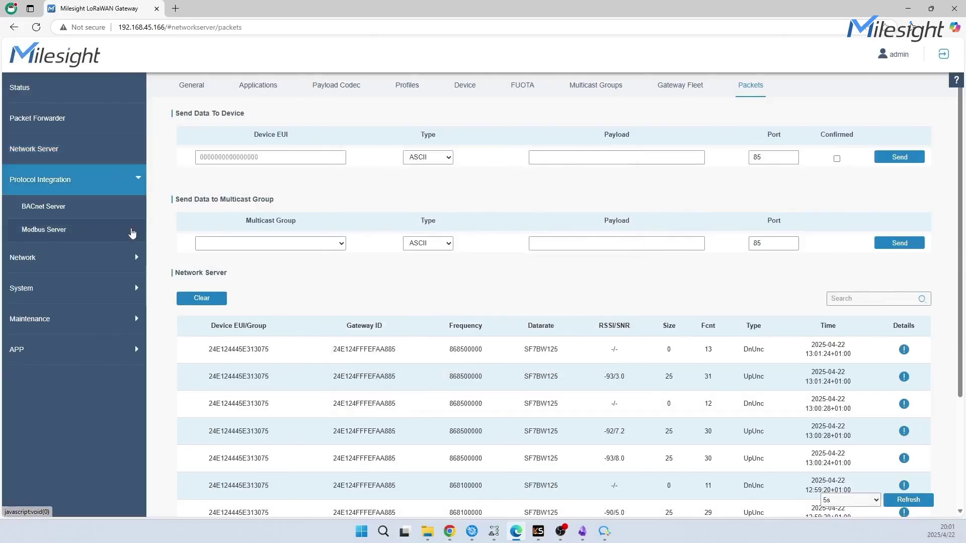
left_click(44, 229)
left_click(277, 89)
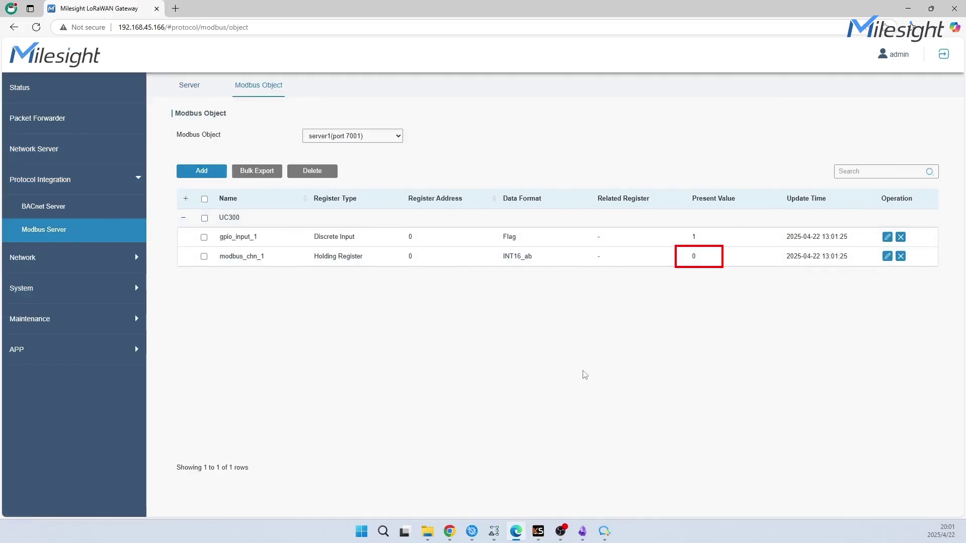
Read holding register 400001 in Modbus Doctor, which returns 0
left_click(538, 531)
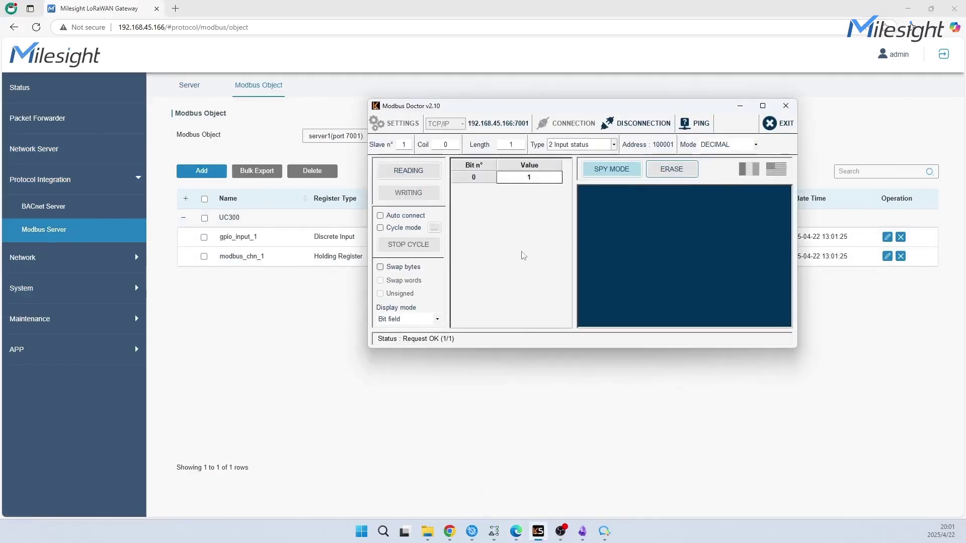
left_click(614, 145)
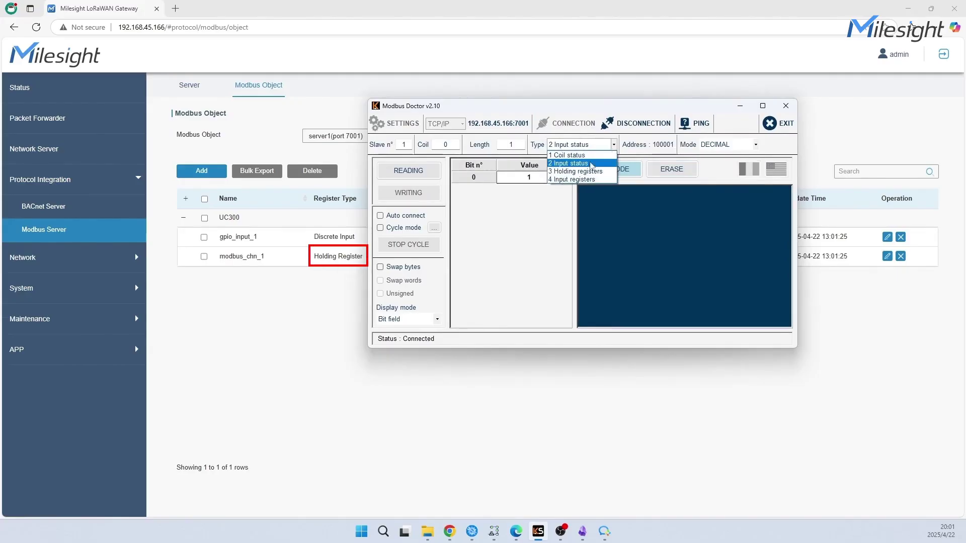
left_click(585, 172)
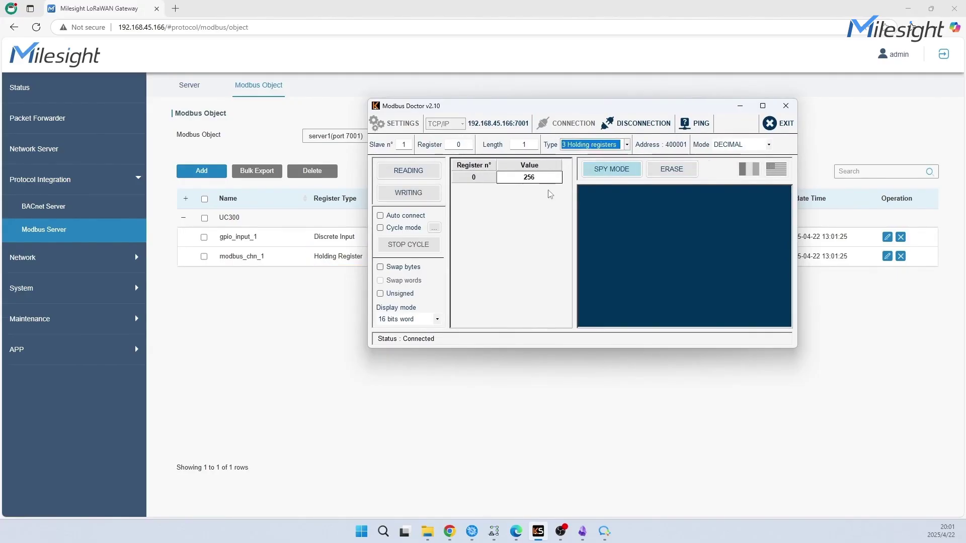
left_click(408, 170)
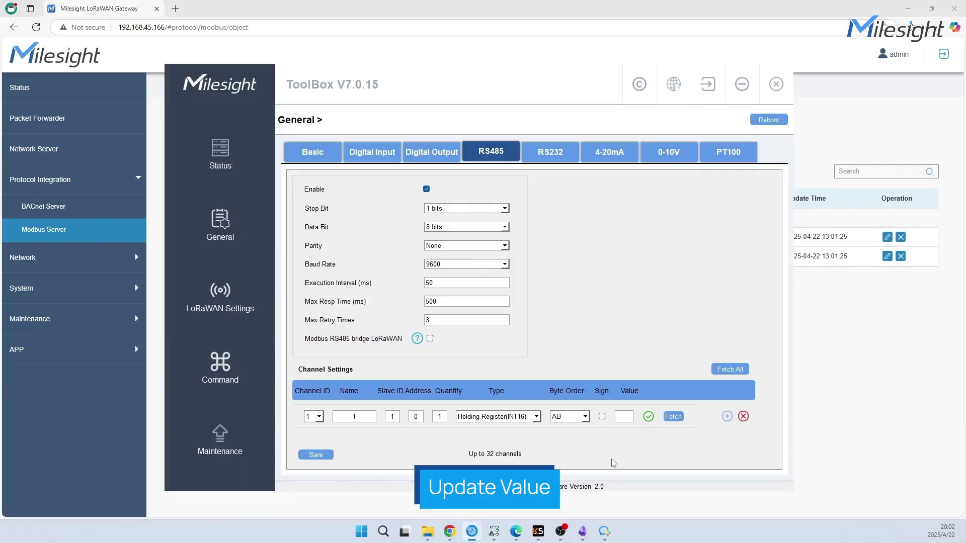
Fetch the UC300's RS485 channel value 6 in ToolBox and check the newest uplink
left_click(679, 418)
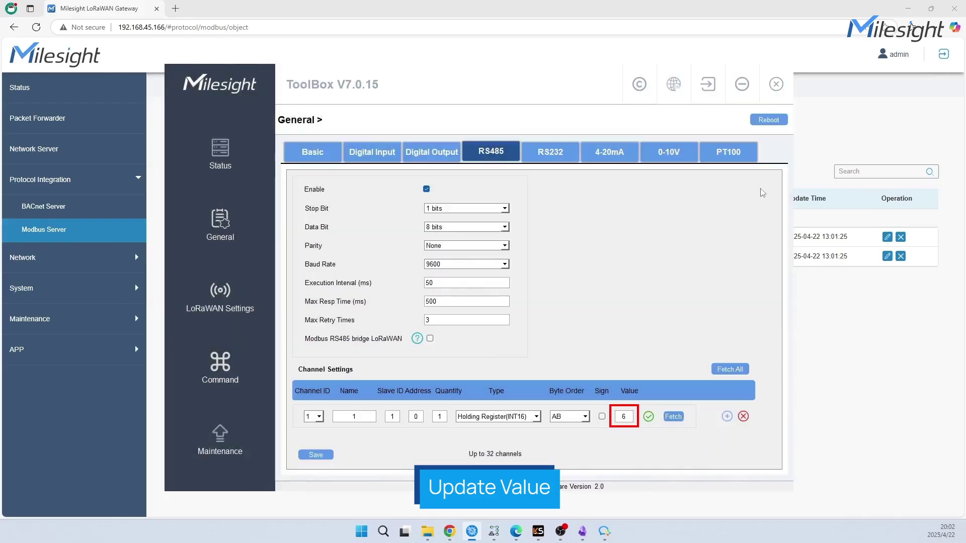
left_click(742, 84)
left_click(32, 150)
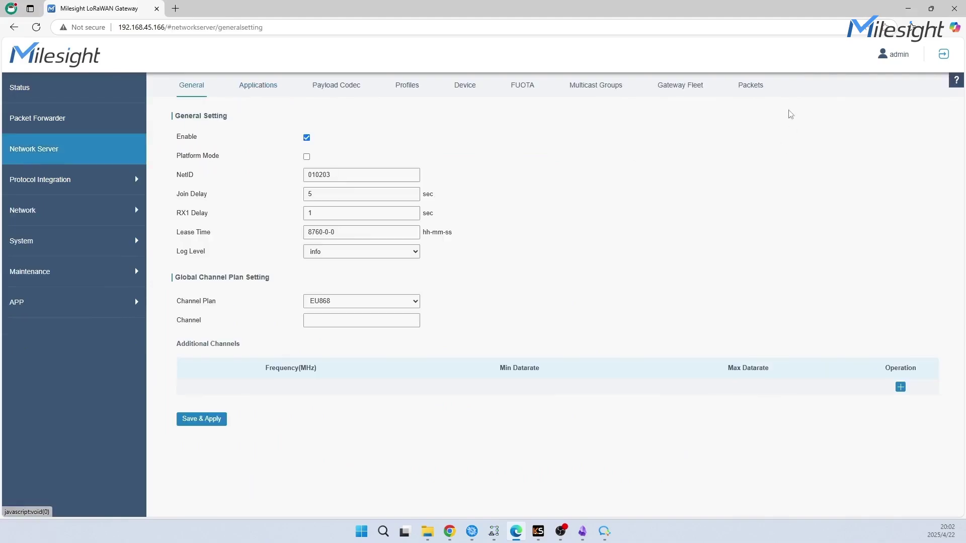
left_click(757, 87)
left_click(904, 349)
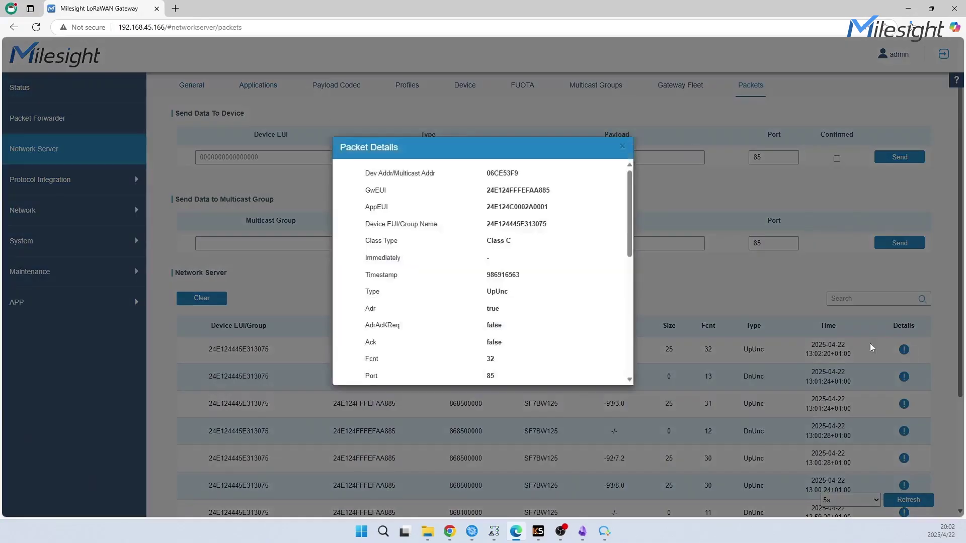
scroll(577, 298, "down", 8)
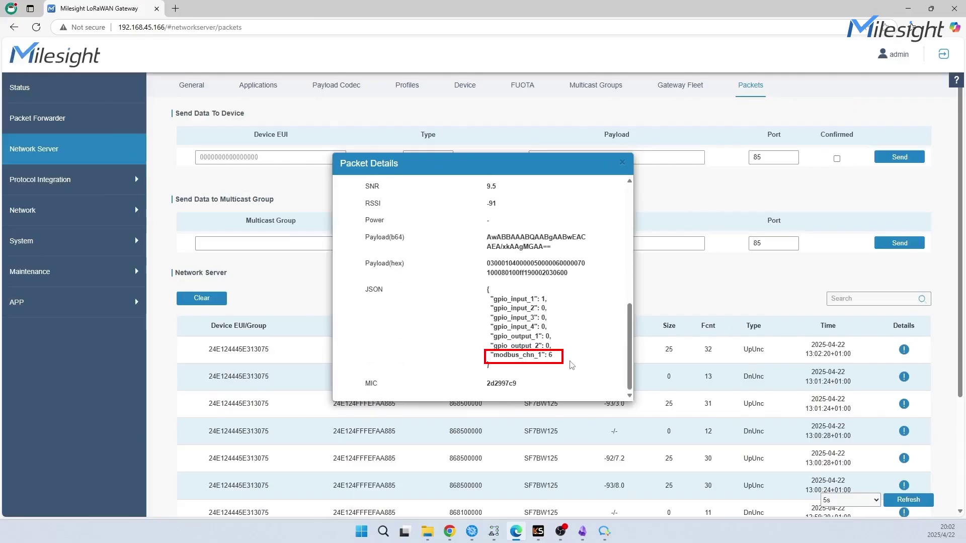
left_click(622, 162)
Confirm modbus_chn_1 shows 6 in the Modbus object table and Modbus Doctor
left_click(83, 180)
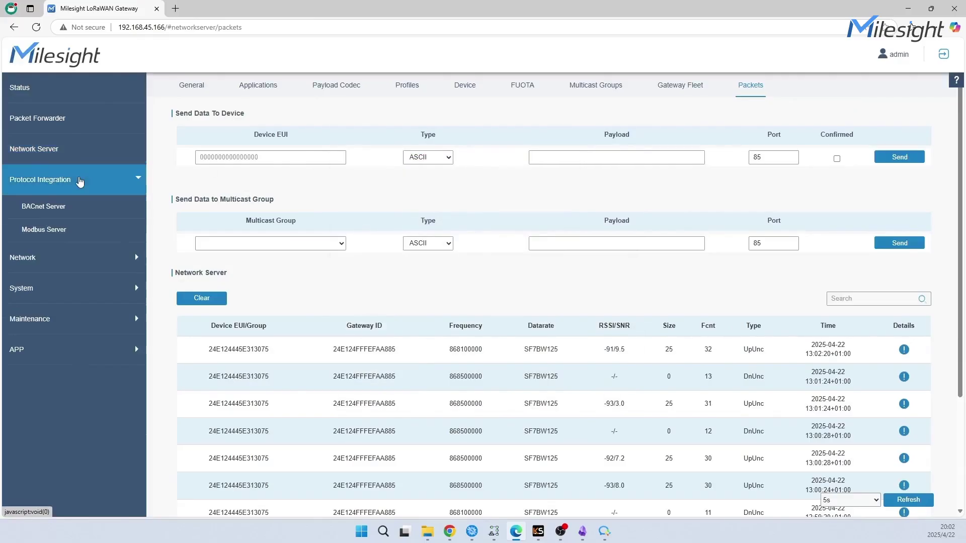
left_click(110, 237)
left_click(276, 91)
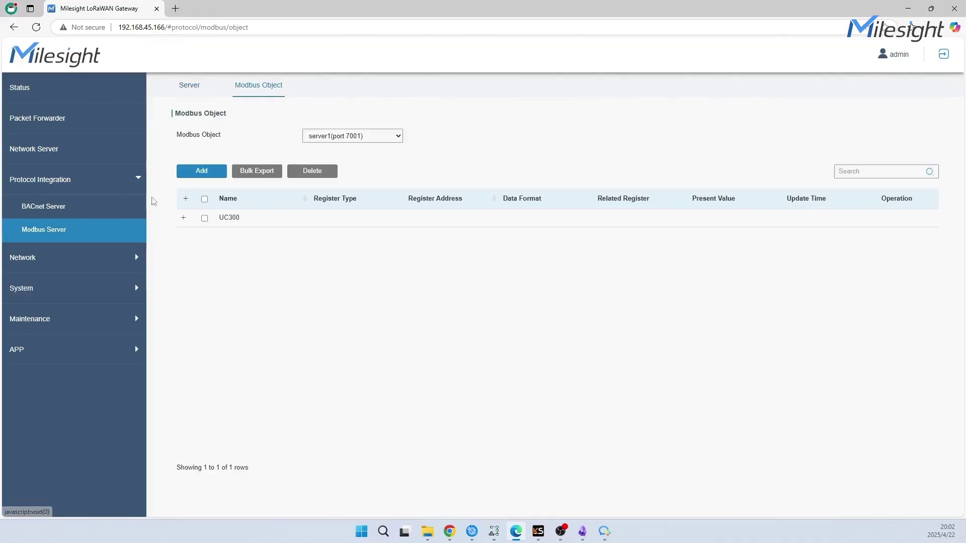
left_click(184, 220)
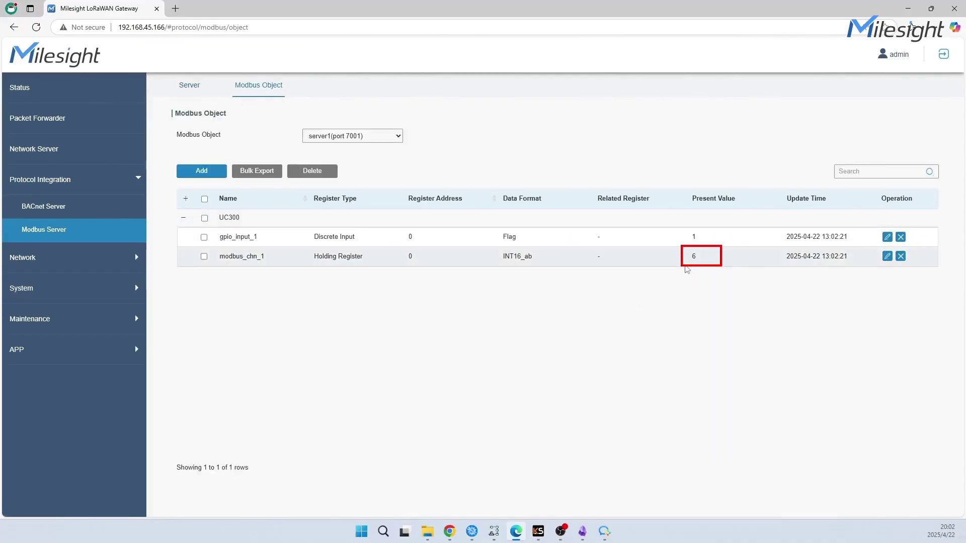
left_click(538, 531)
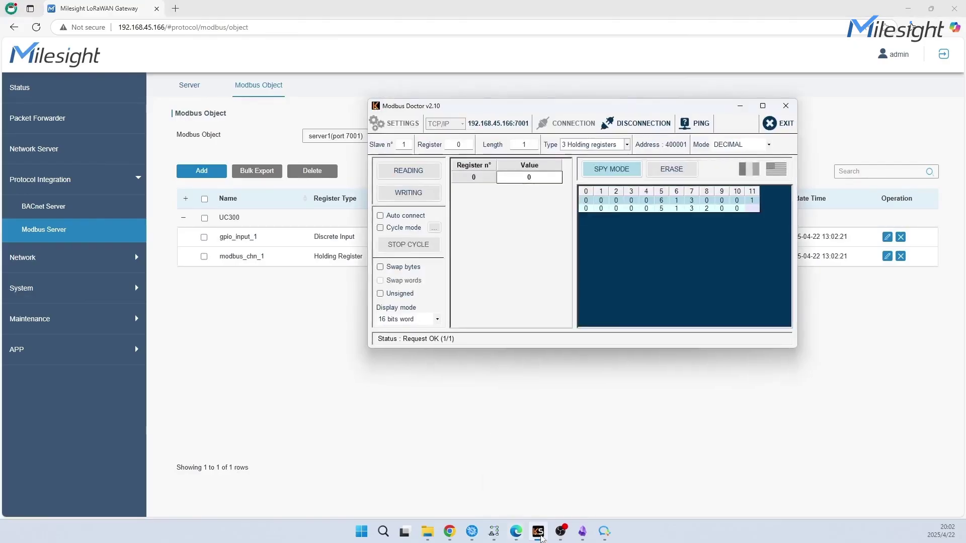
left_click(408, 170)
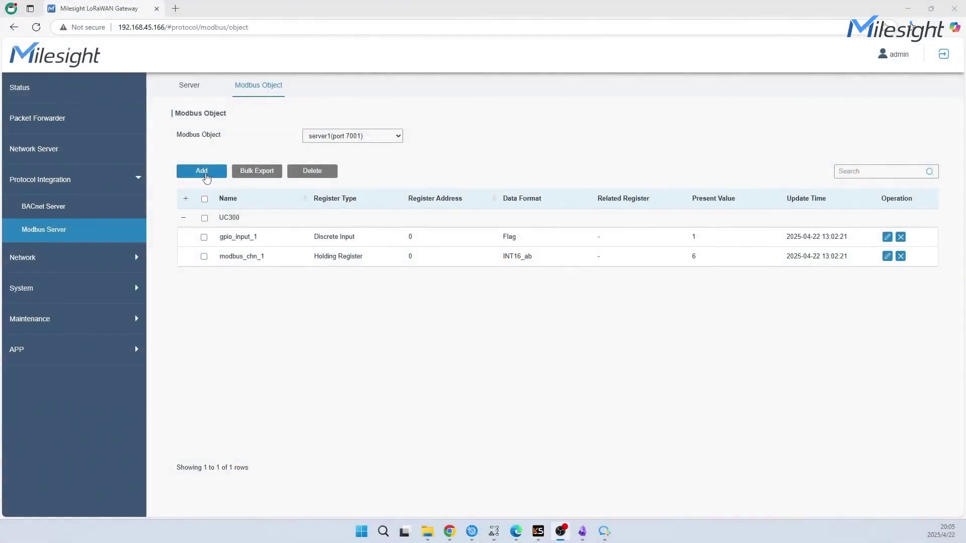
Add UC300's gpio_output_1 as a Coil Modbus object
left_click(196, 167)
left_click(184, 184)
scroll(282, 282, "down", 6)
left_click(204, 313)
left_click(196, 464)
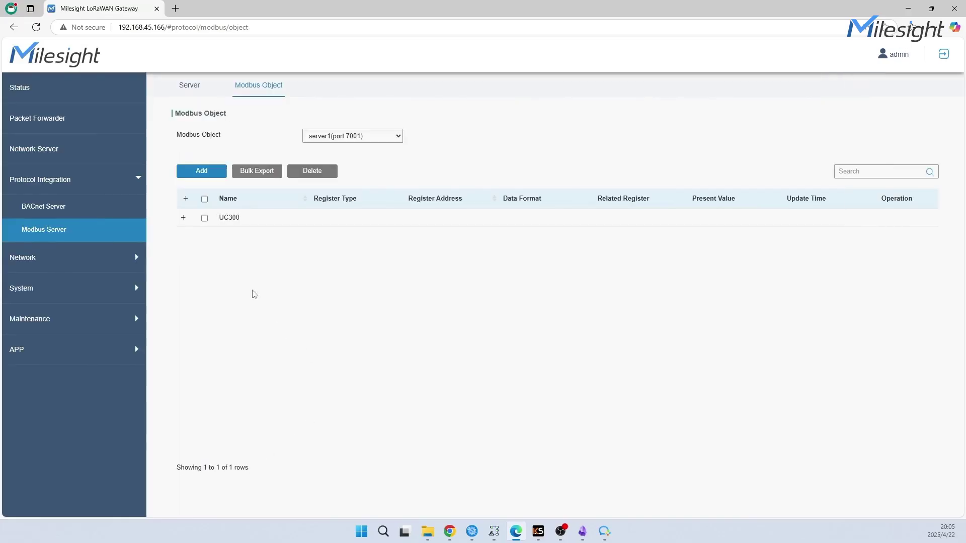
left_click(183, 220)
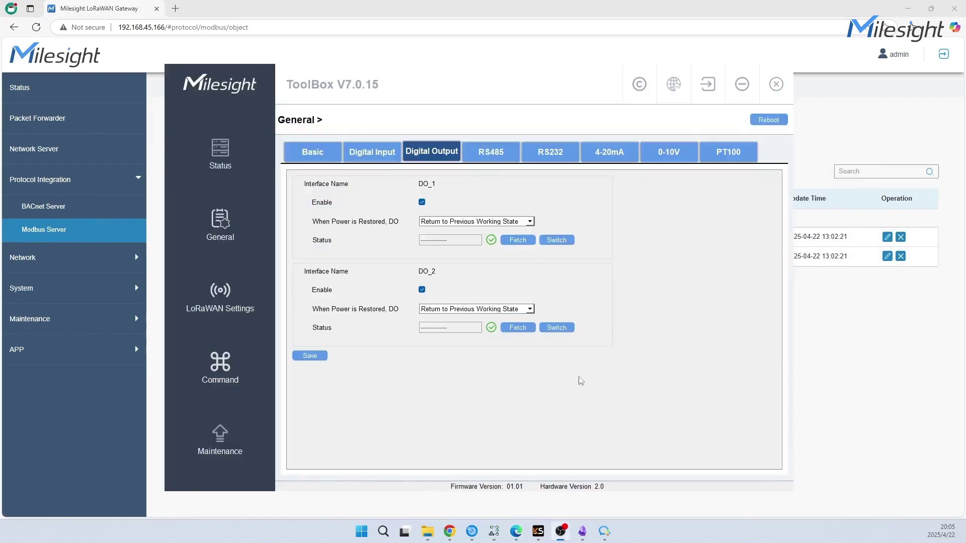
Fetch DO_1 status in ToolBox and inspect the newest uplink's details
left_click(523, 244)
left_click(743, 85)
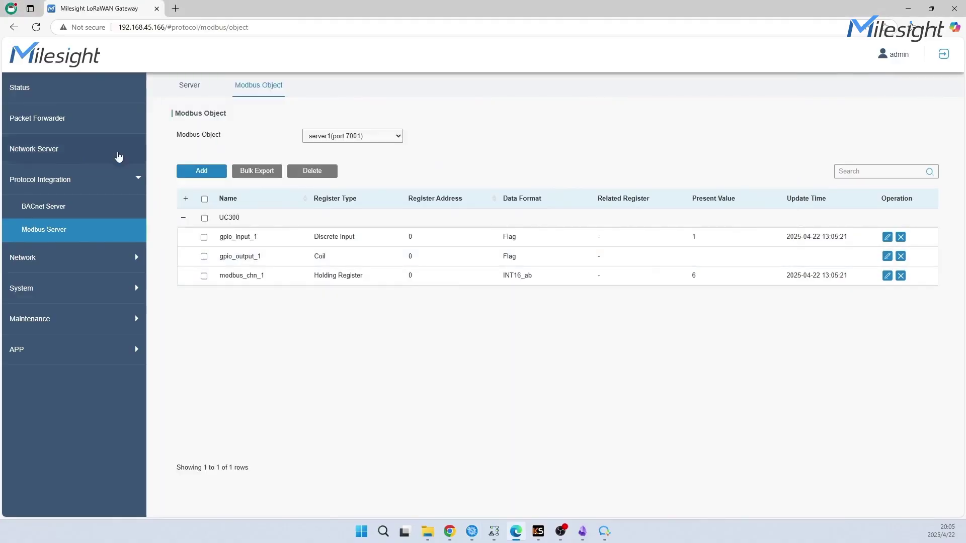
left_click(33, 149)
left_click(750, 85)
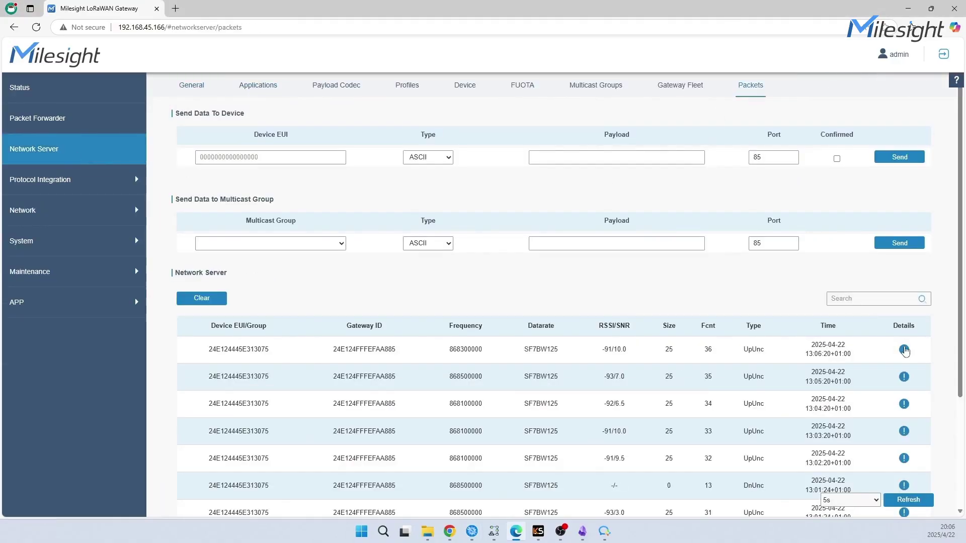
left_click(904, 349)
scroll(566, 259, "down", 5)
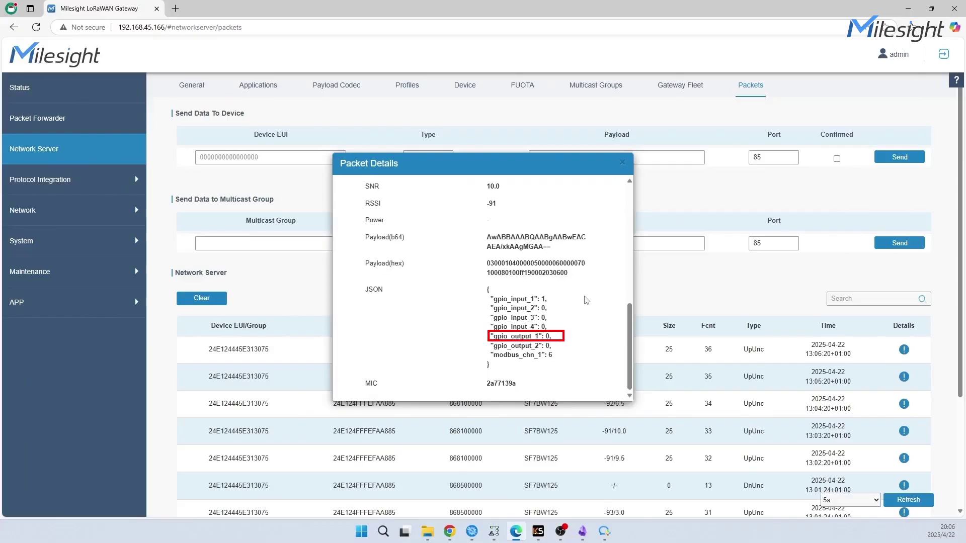
left_click(623, 162)
Show the Modbus object list with gpio_output_1 at present value 0
left_click(41, 180)
left_click(44, 229)
left_click(261, 87)
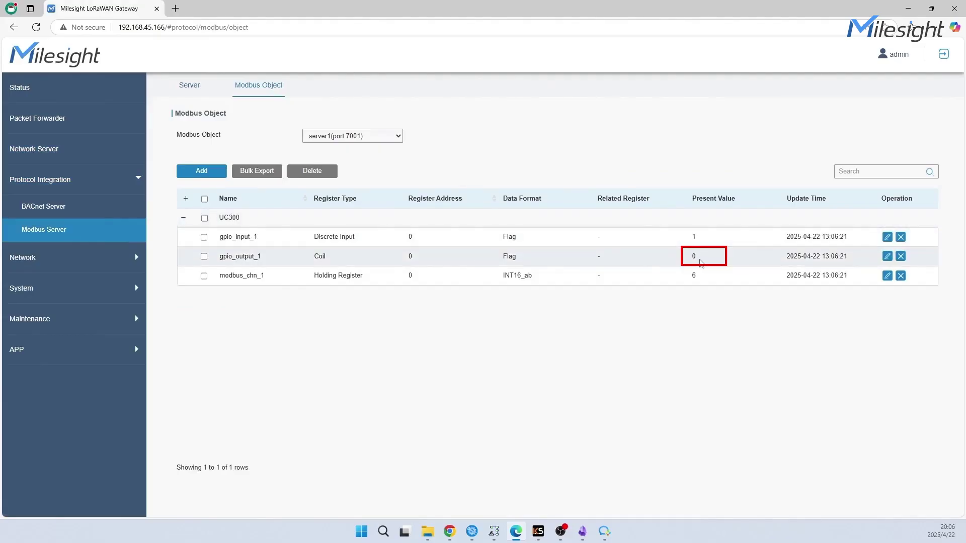
In Modbus Doctor, read coil 0 from the gateway with Type set to 1 Coil status
left_click(538, 532)
left_click(628, 151)
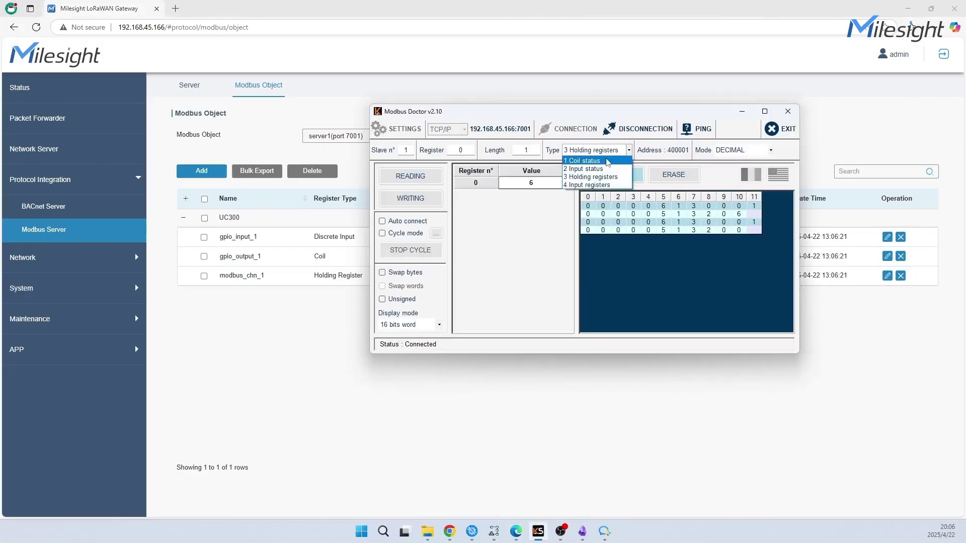
left_click(608, 162)
left_click(415, 177)
Write the value 1 to coil 0, then return to the gateway's network server page
double_click(543, 184)
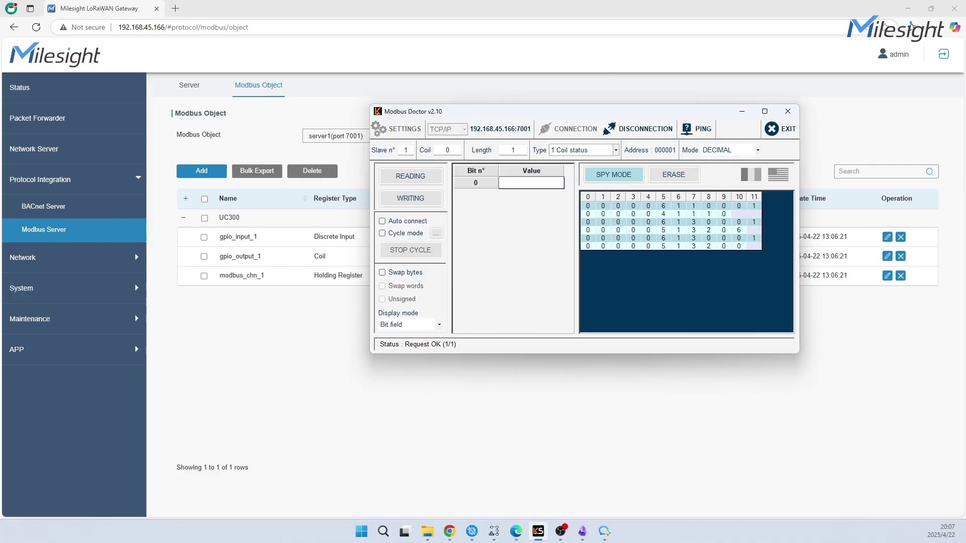
left_click(410, 198)
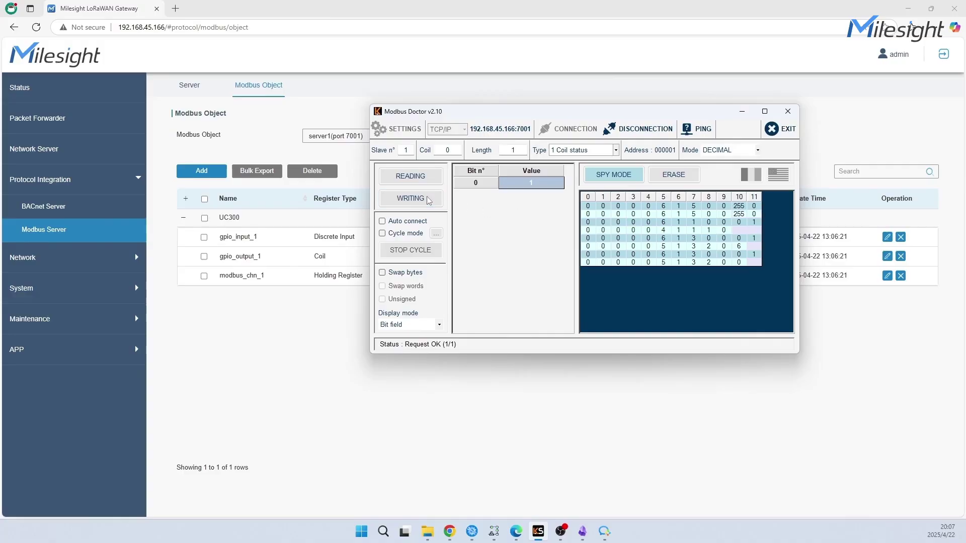
left_click(247, 354)
left_click(91, 157)
left_click(750, 85)
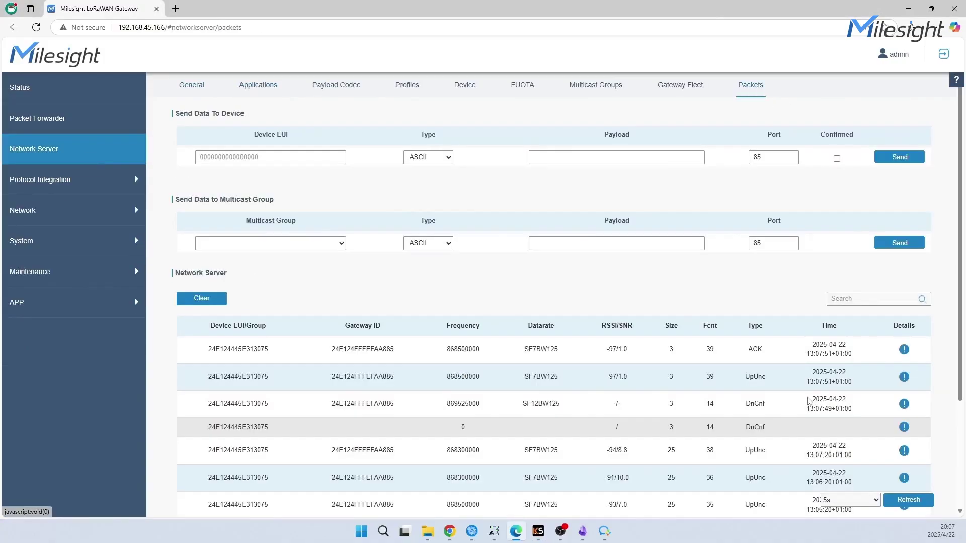
left_click(904, 427)
scroll(572, 280, "down", 5)
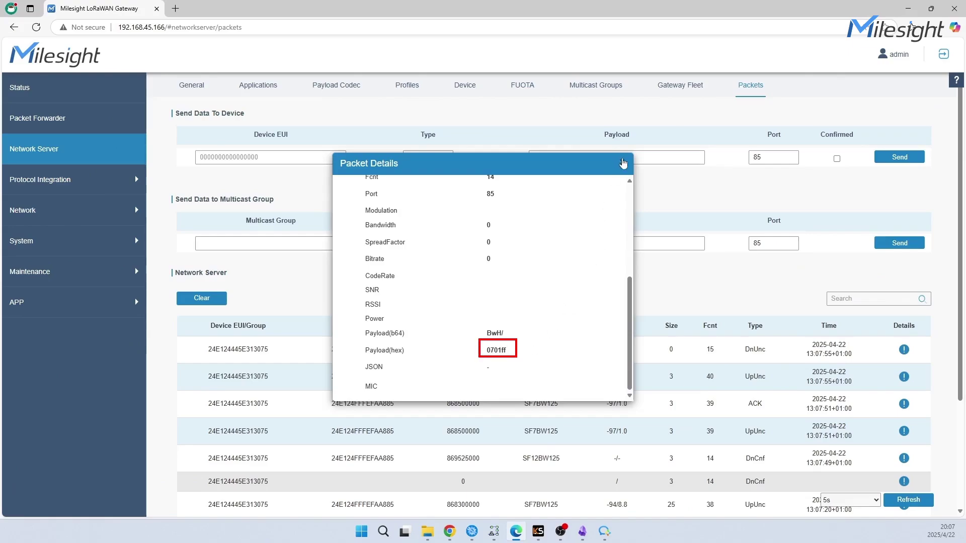
left_click(624, 163)
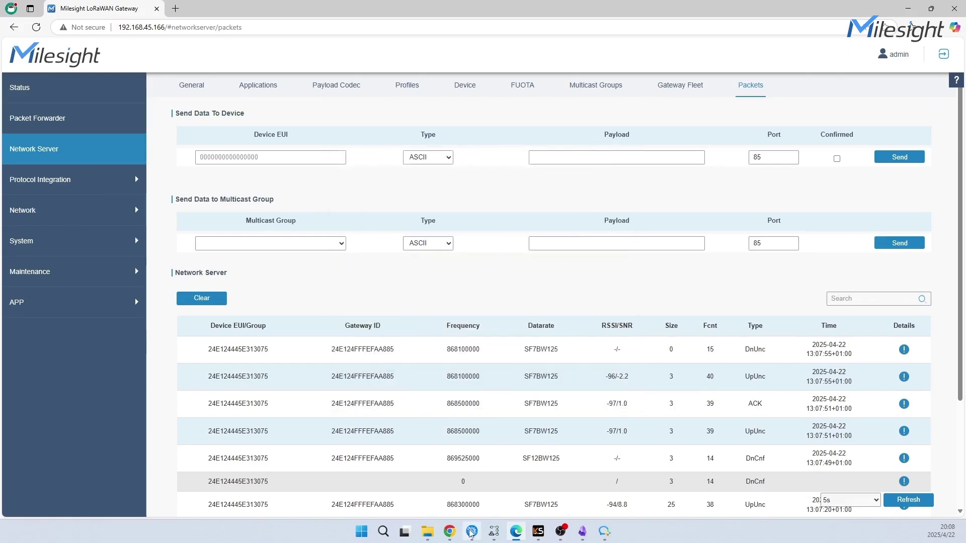